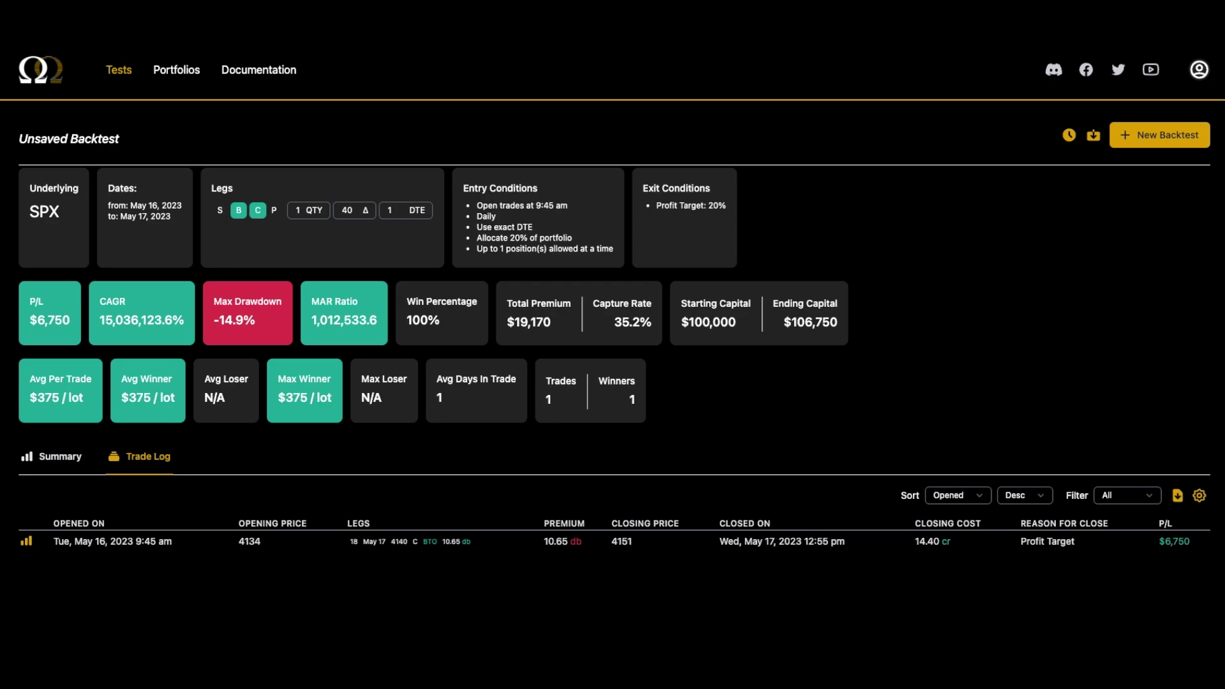
pyautogui.click(1160, 135)
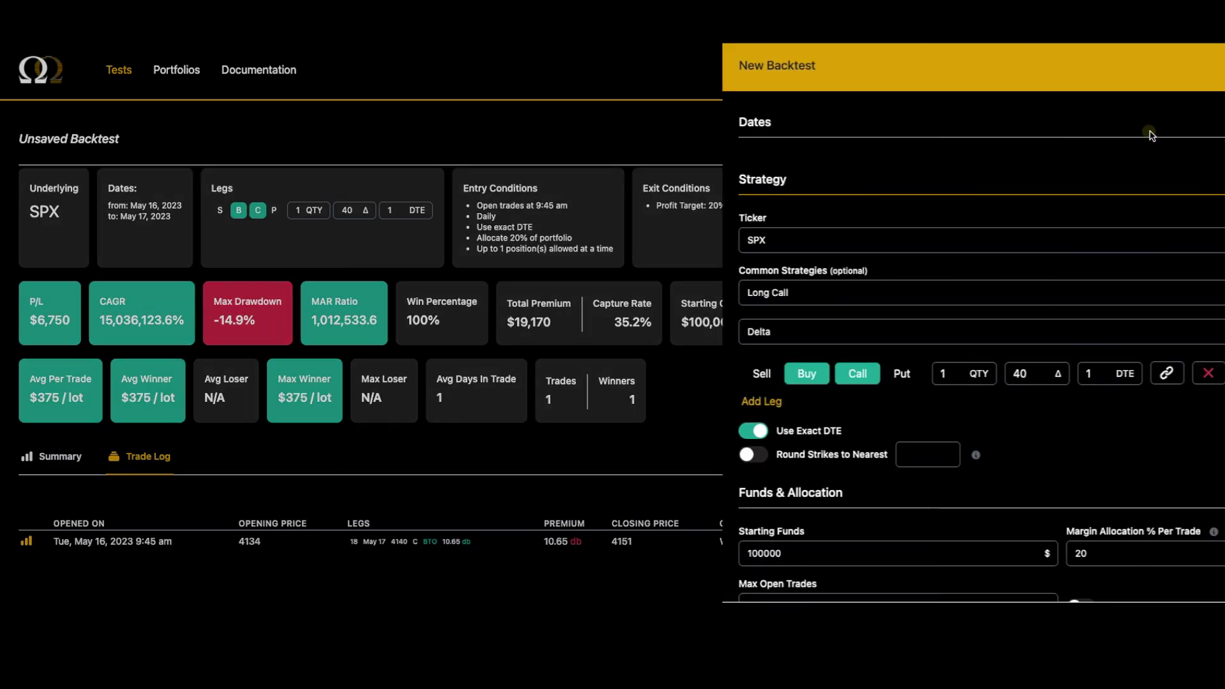
pyautogui.scroll(-15, 833, 416)
pyautogui.scroll(6, 824, 386)
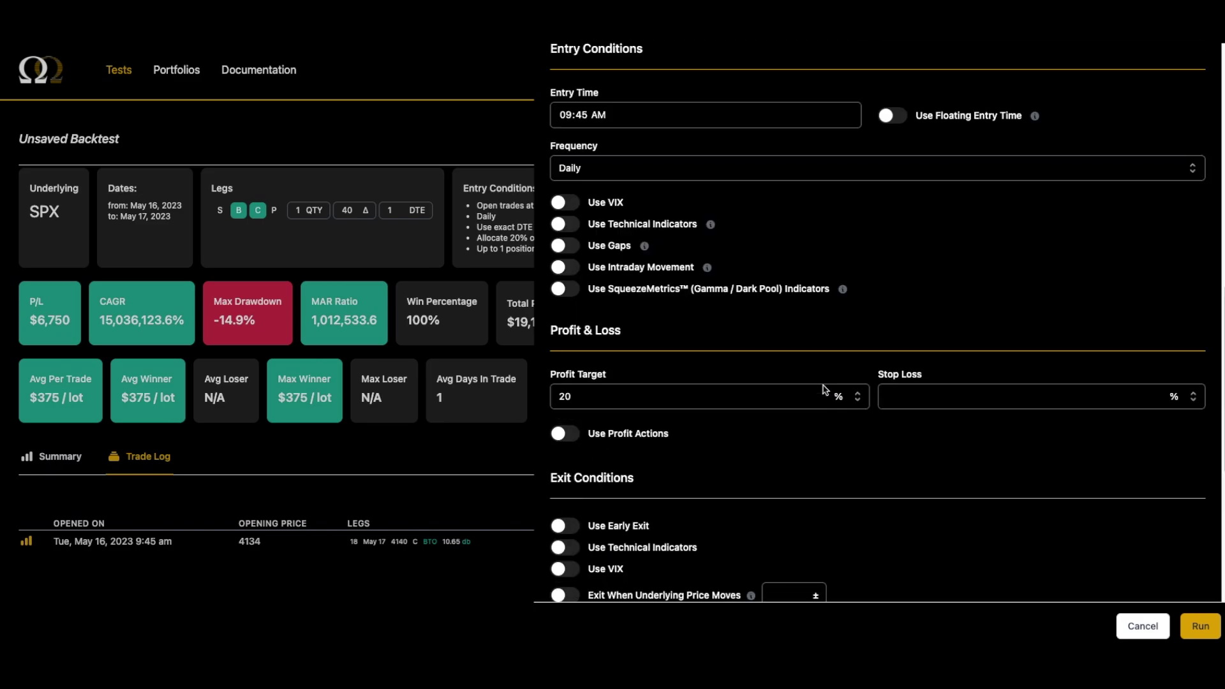
pyautogui.scroll(-6, 814, 393)
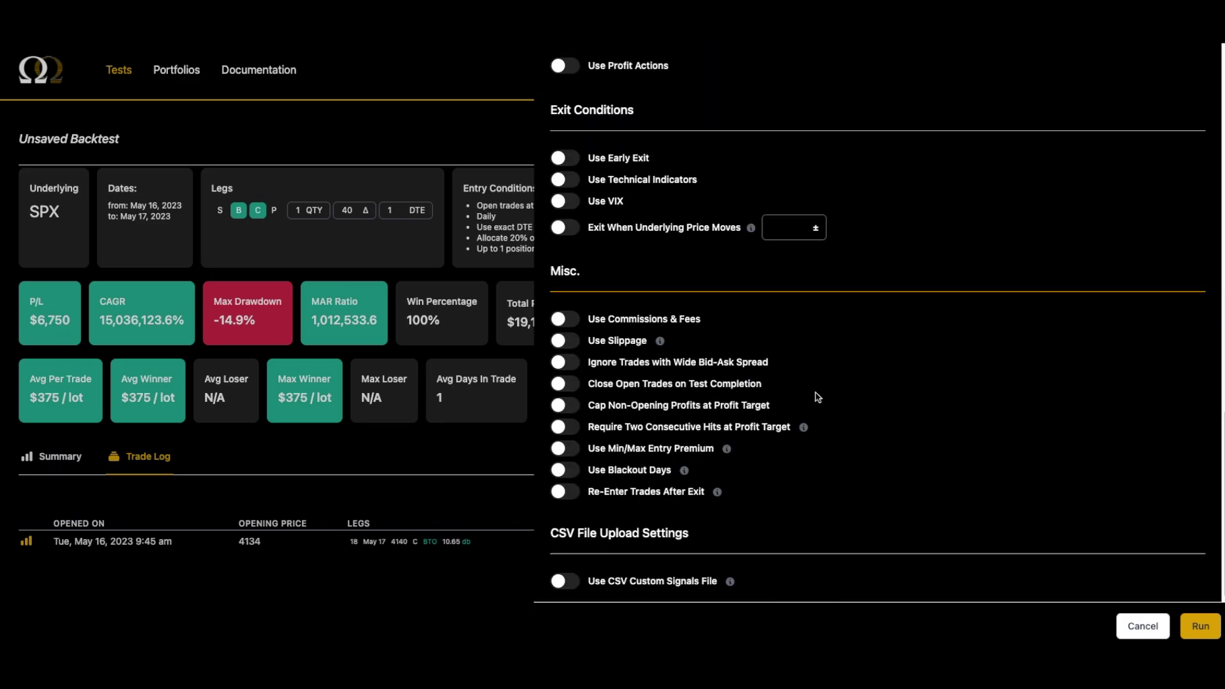
pyautogui.click(571, 336)
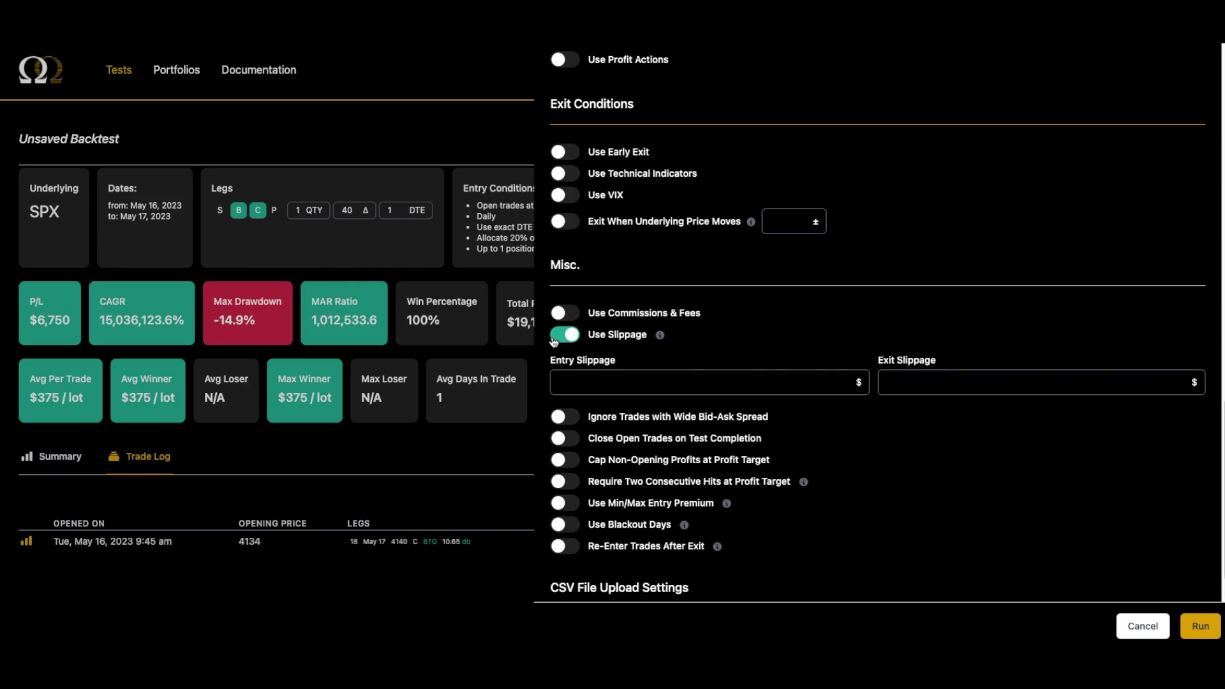
pyautogui.click(1140, 628)
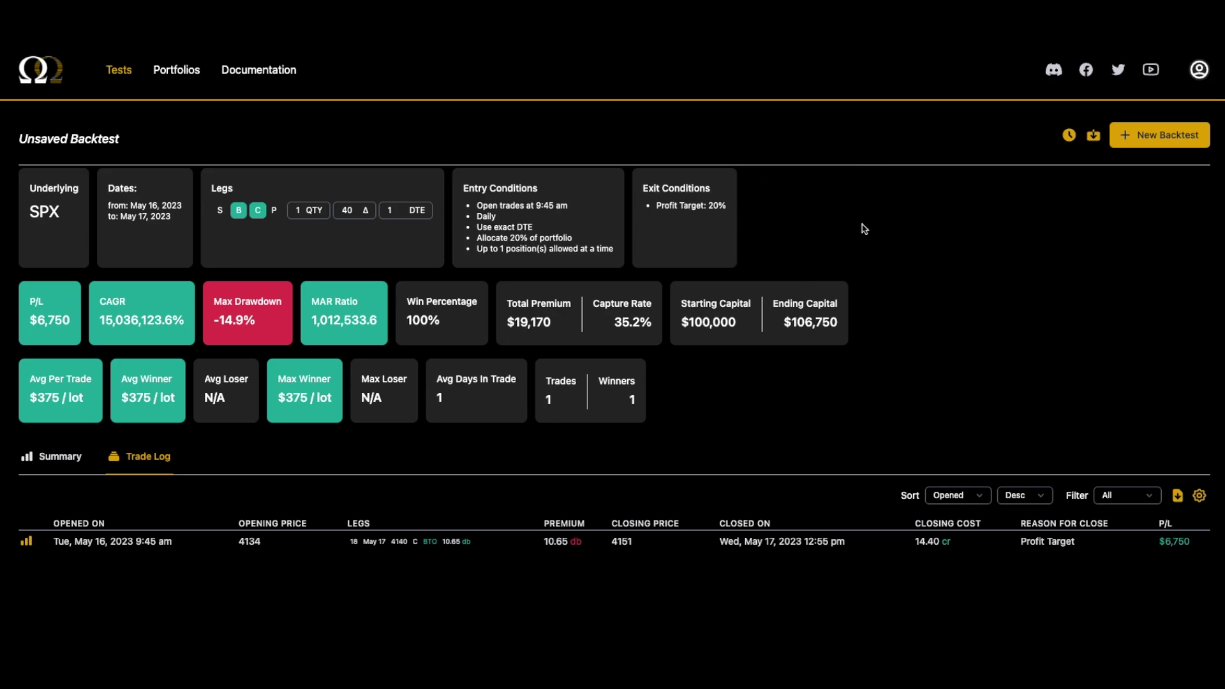
pyautogui.click(1125, 137)
pyautogui.scroll(-15, 740, 385)
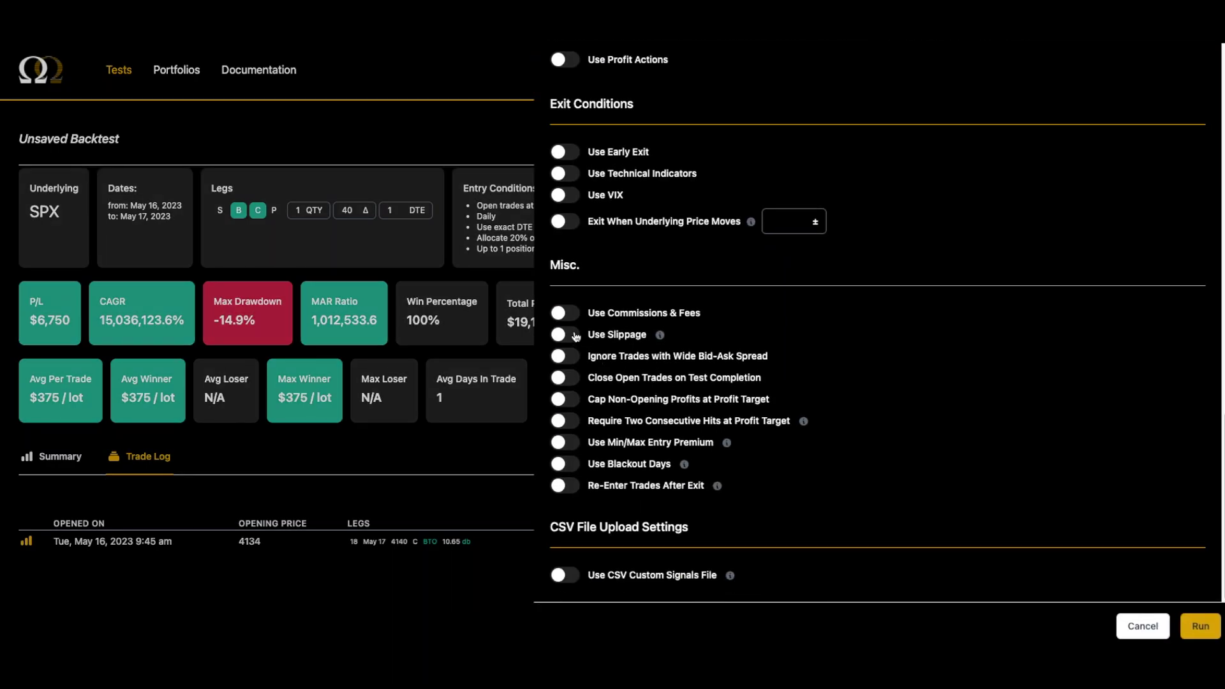
pyautogui.click(576, 336)
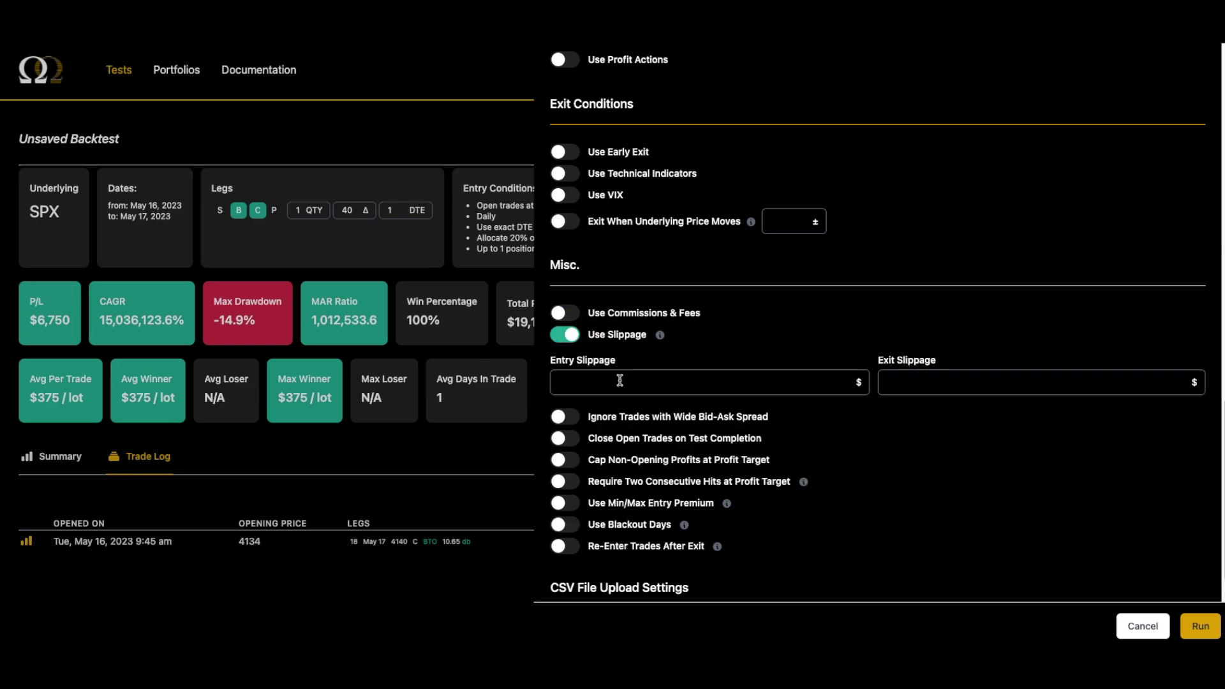
pyautogui.click(789, 387)
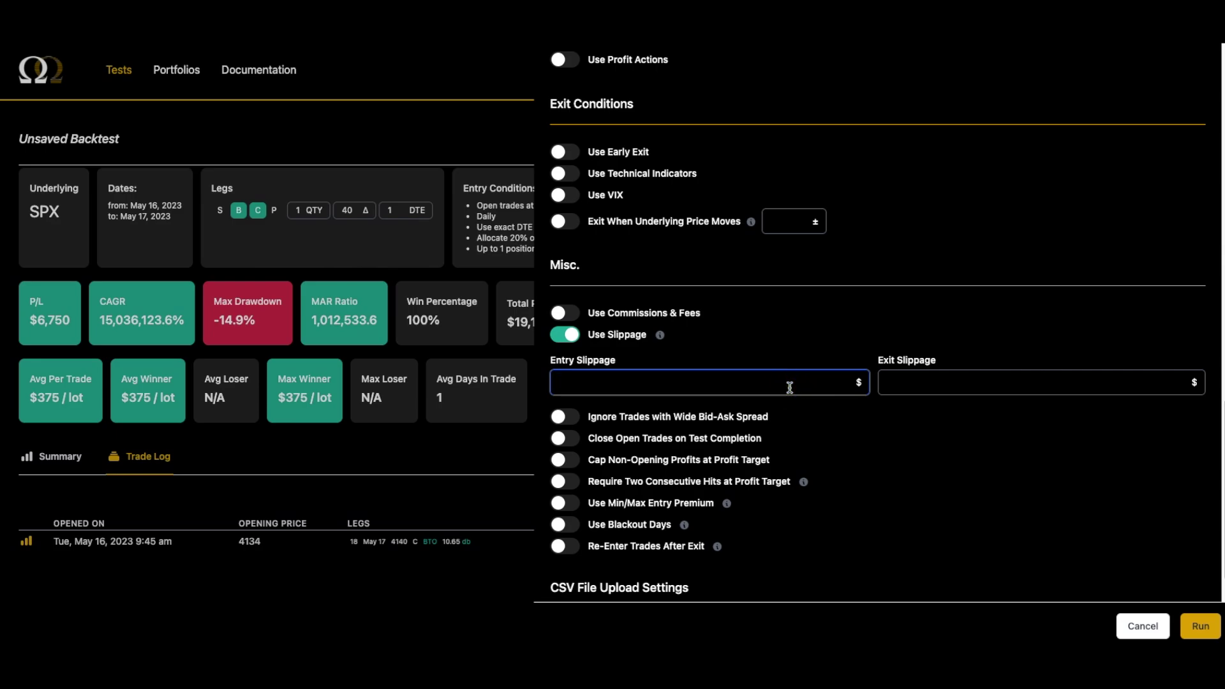
pyautogui.click(402, 436)
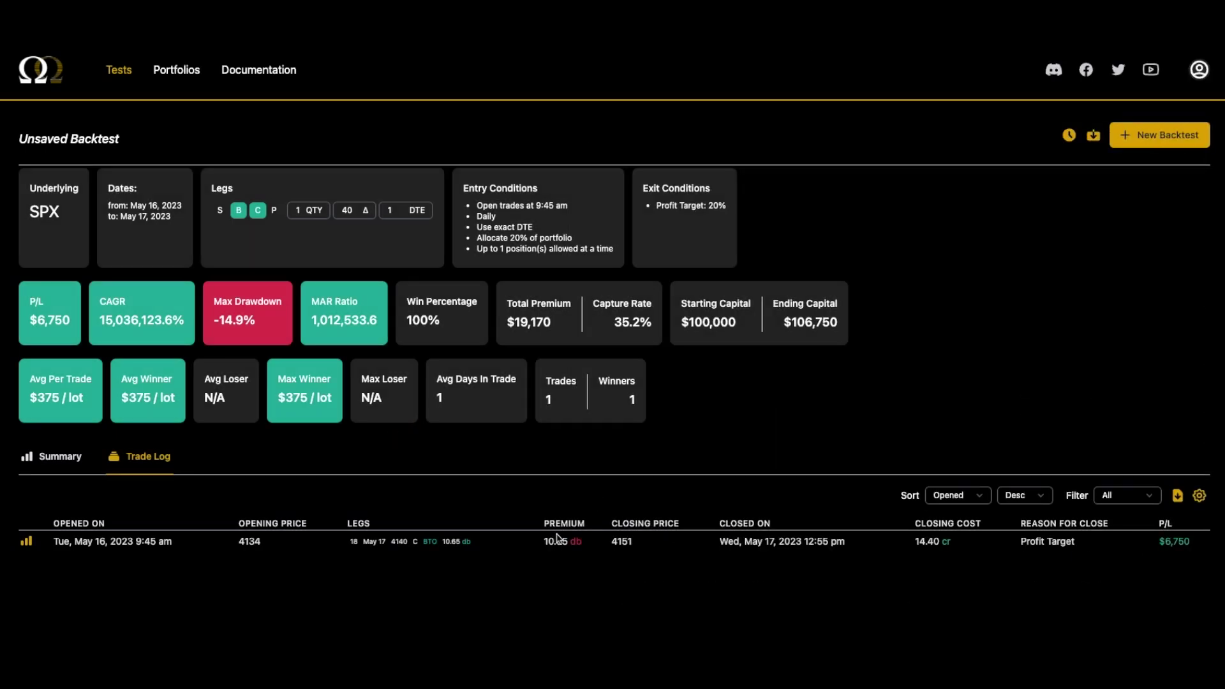
pyautogui.moveTo(544, 541)
pyautogui.mouseDown()
pyautogui.moveTo(605, 541)
pyautogui.moveTo(556, 550)
pyautogui.mouseUp()
# - Enable Use Slippage in the SPX backtest settings and run the test
pyautogui.click(1123, 136)
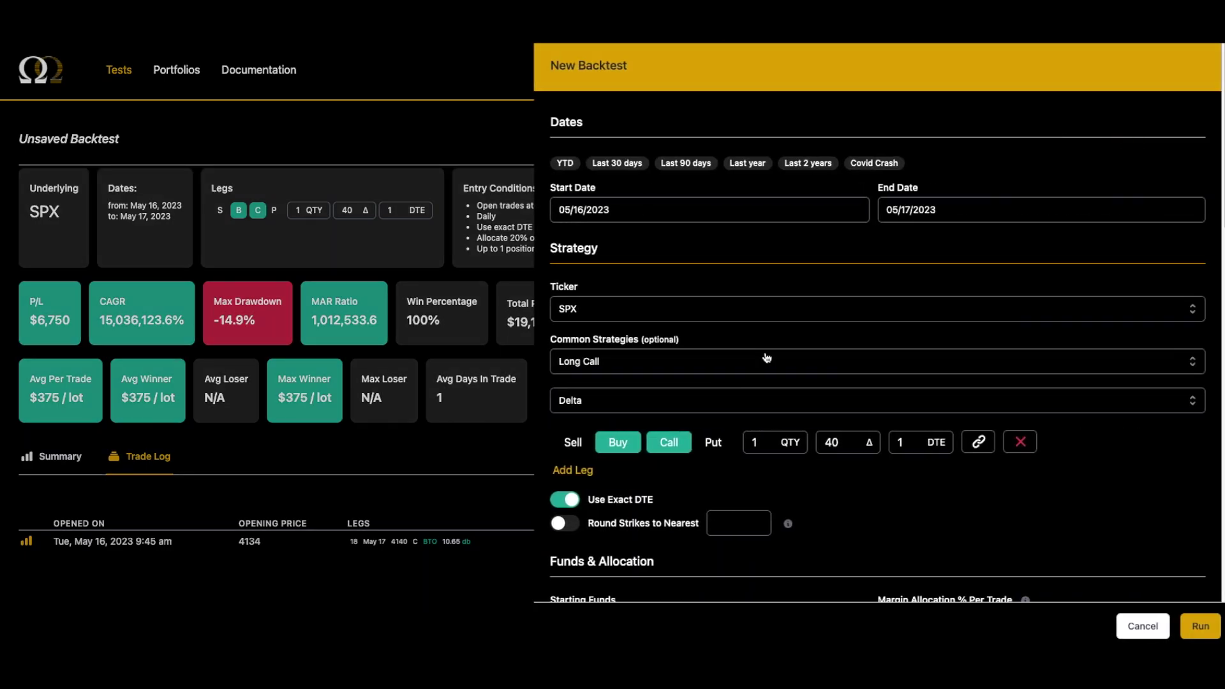
pyautogui.scroll(-15, 766, 358)
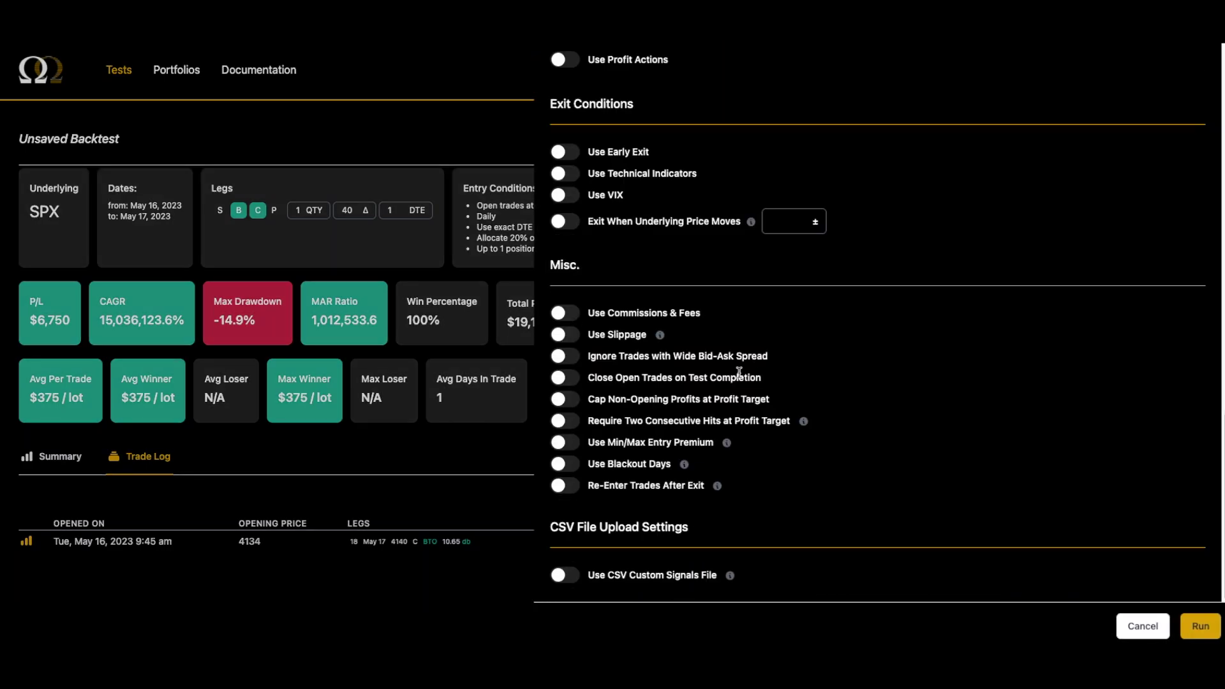
pyautogui.click(589, 340)
pyautogui.click(597, 385)
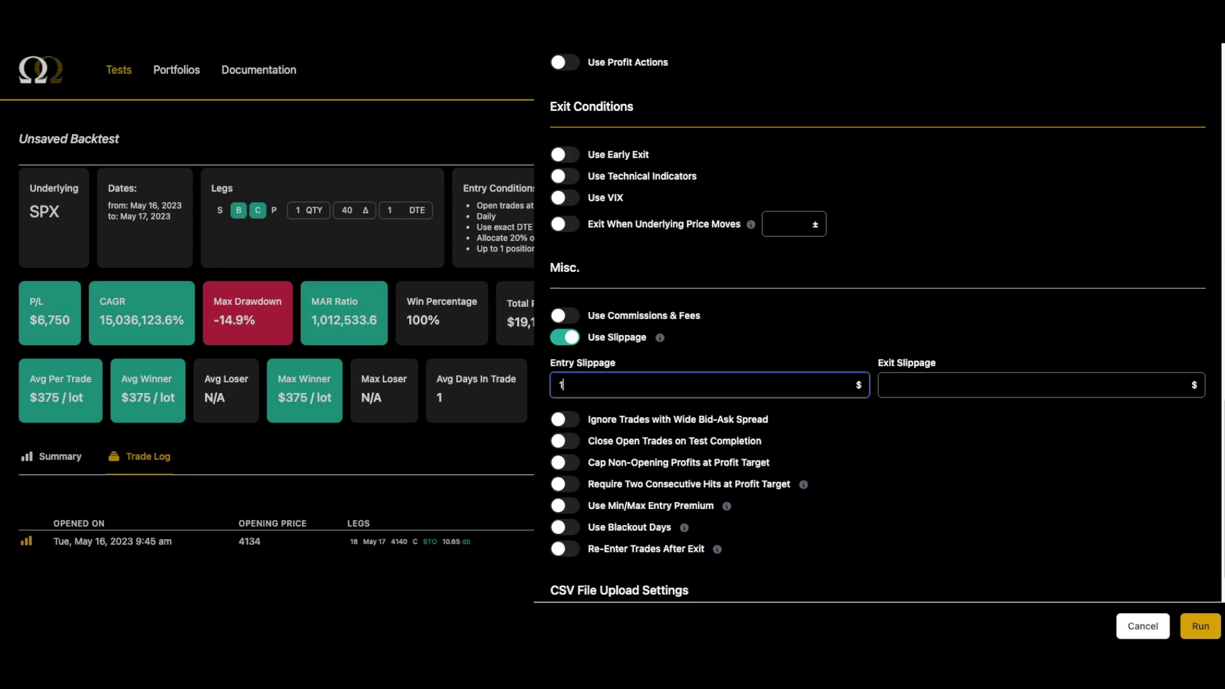
pyautogui.click(1200, 626)
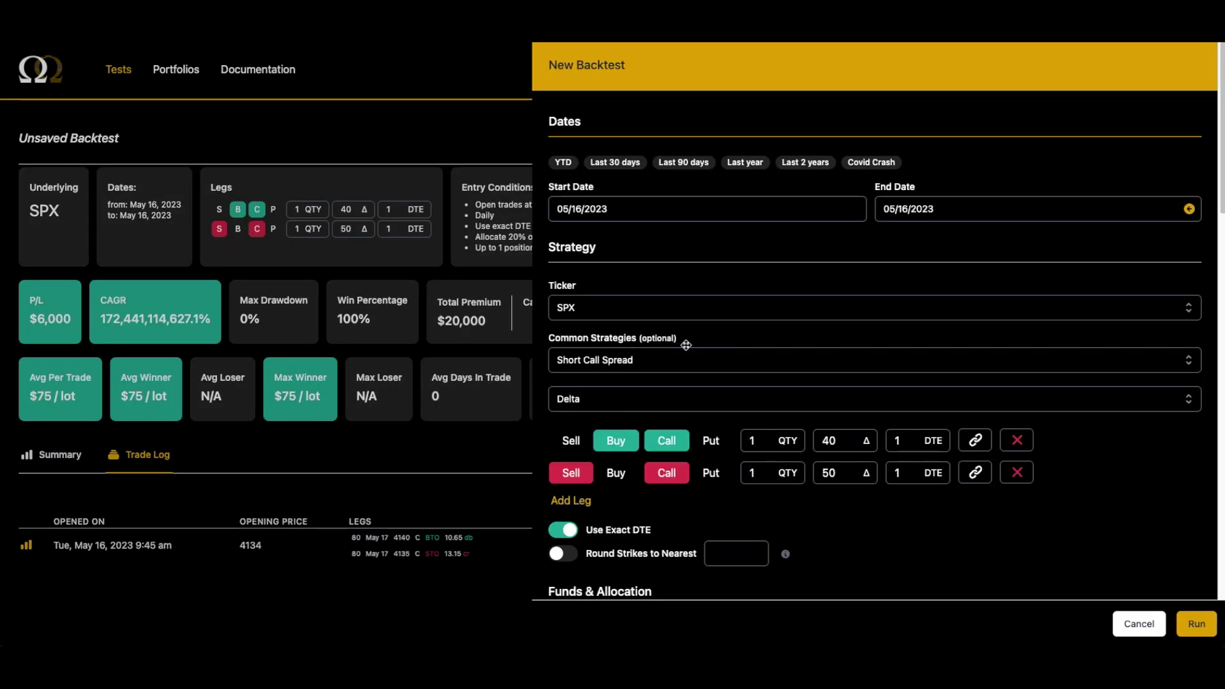
# - Run the short call spread with slippage off and highlight its 2.50 credit premium
pyautogui.scroll(-5, 686, 345)
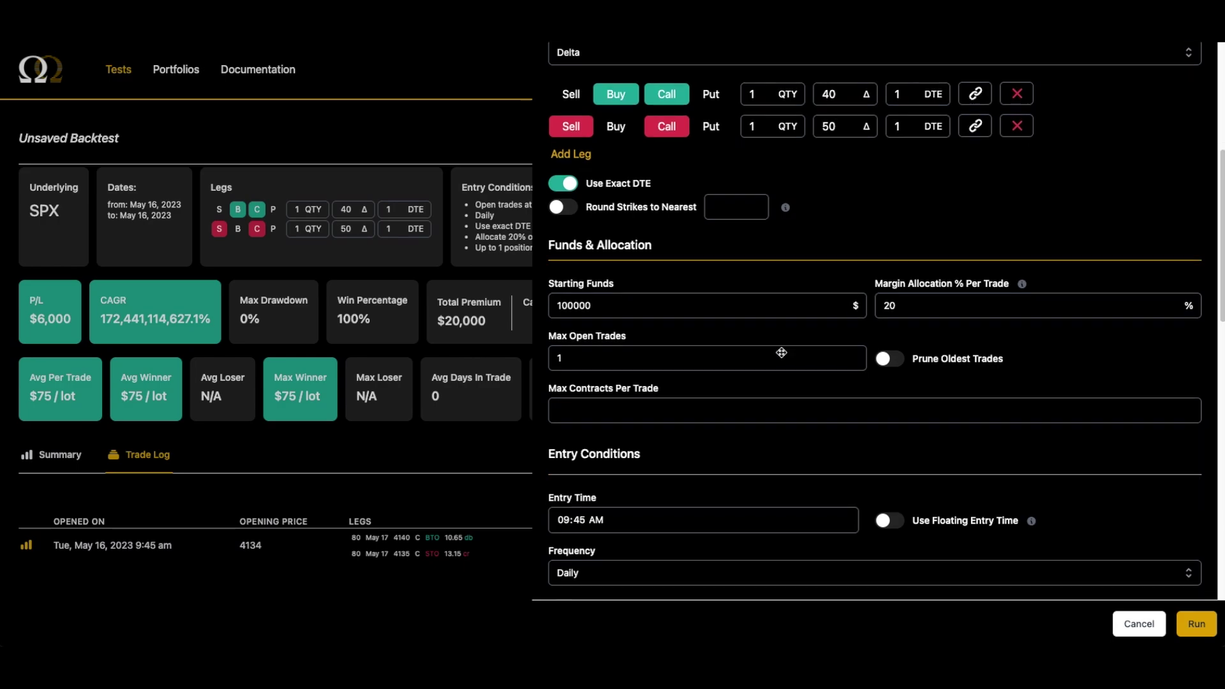
pyautogui.scroll(-10, 689, 364)
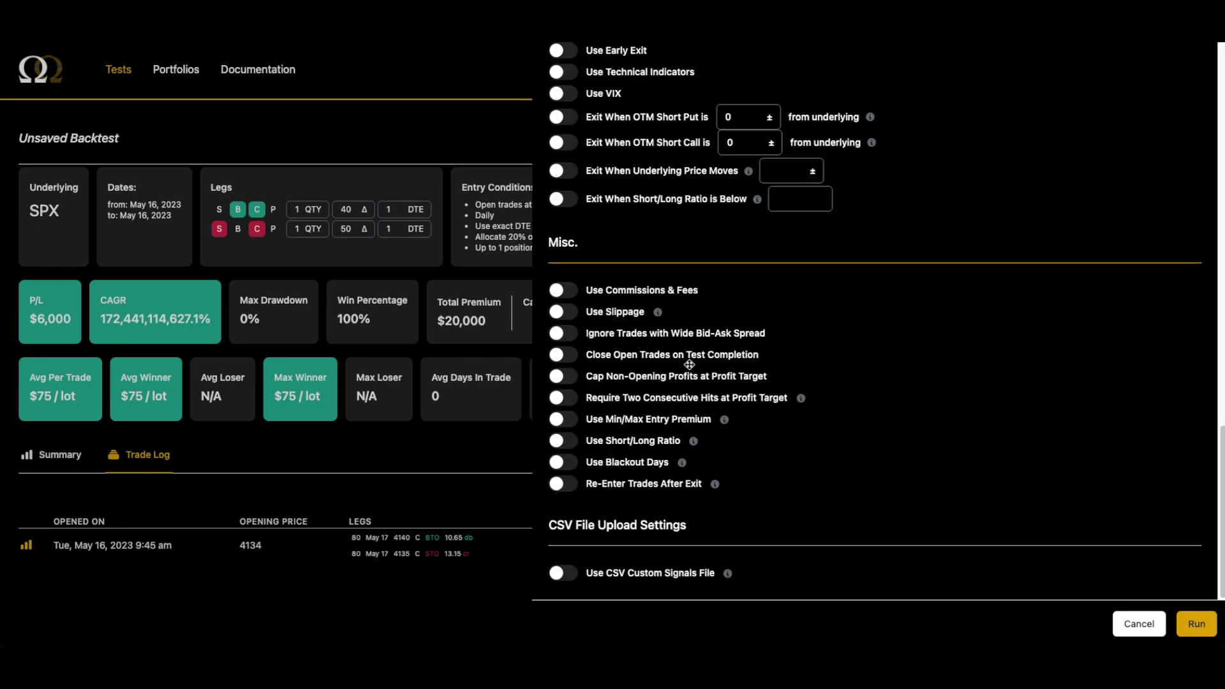
pyautogui.click(1195, 630)
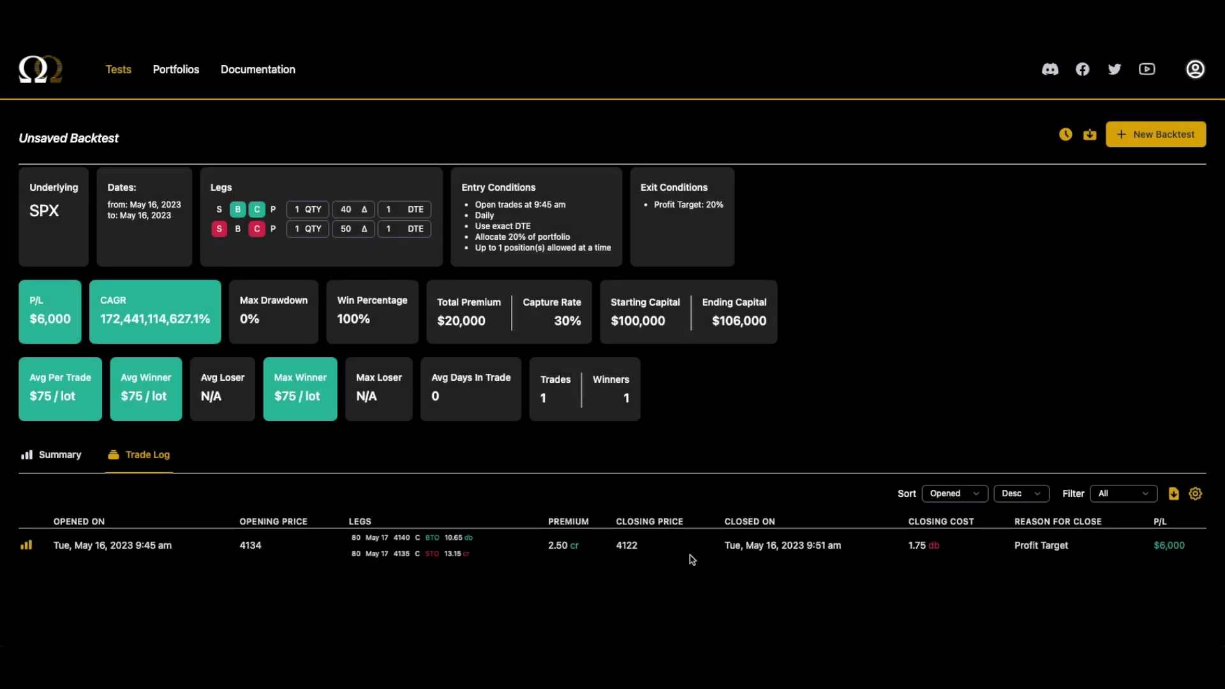
pyautogui.moveTo(545, 548); pyautogui.dragTo(592, 550)
# - Rerun the short call spread with entry slippage 1 and highlight the new 1.50 premium
pyautogui.click(593, 550)
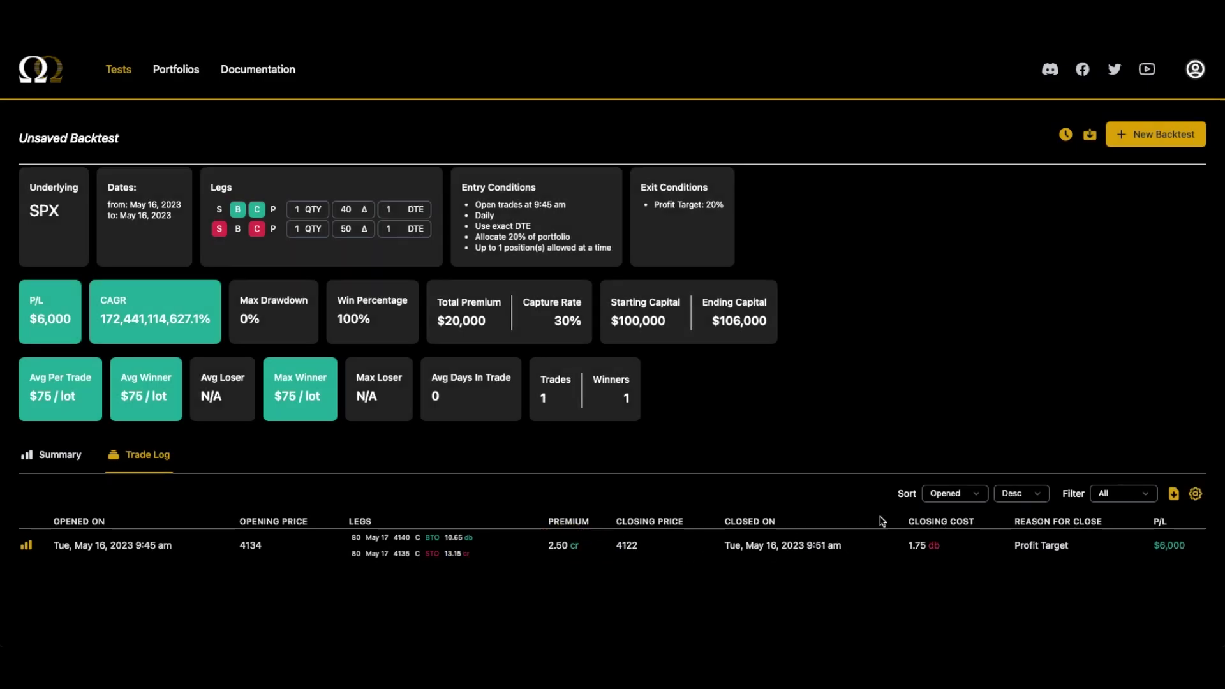
pyautogui.click(1133, 134)
pyautogui.scroll(-15, 692, 397)
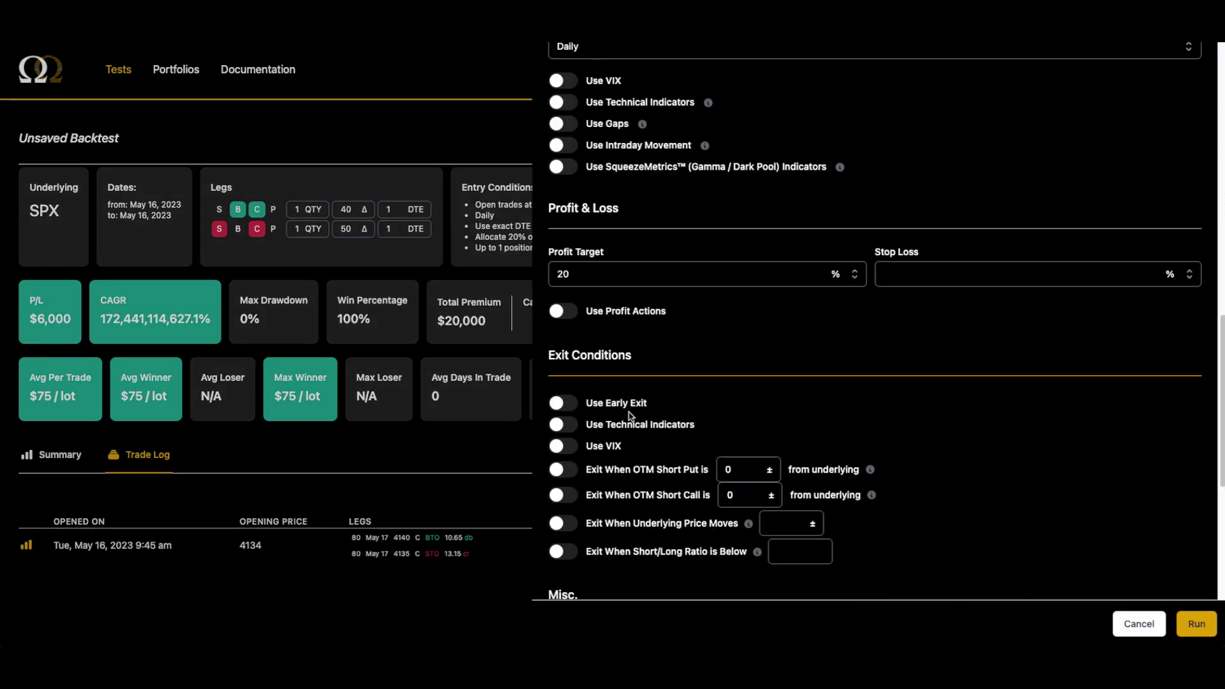
pyautogui.scroll(-5, 631, 415)
pyautogui.click(575, 312)
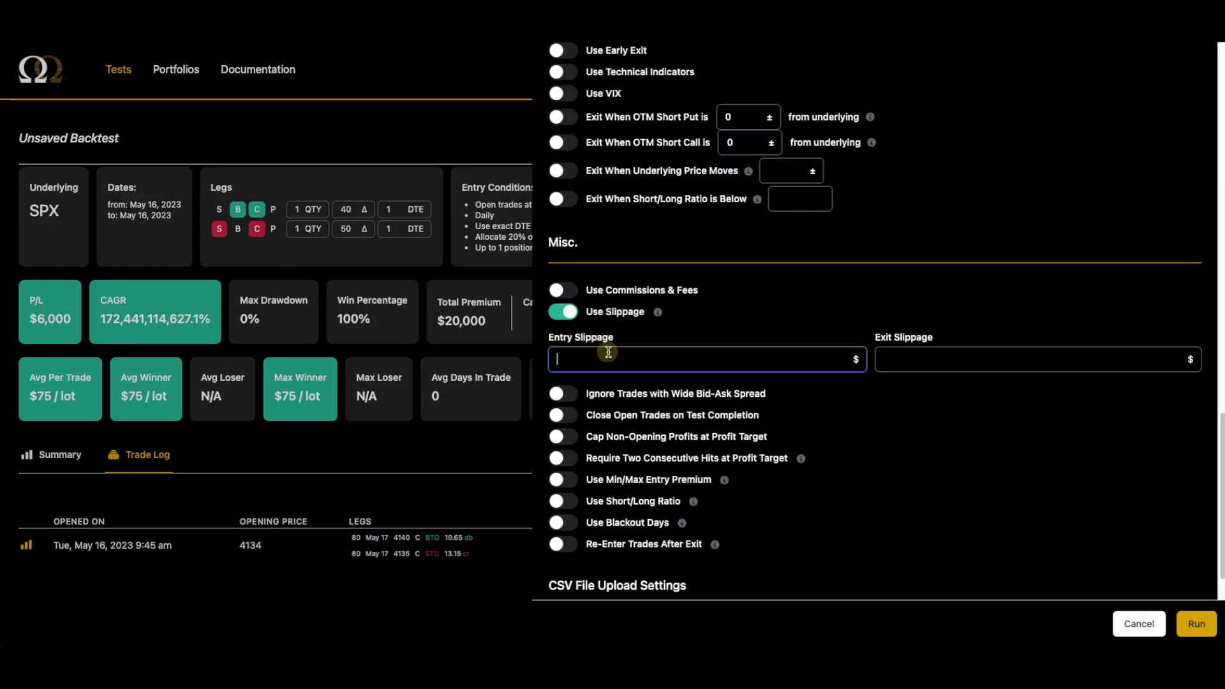
pyautogui.click(1187, 624)
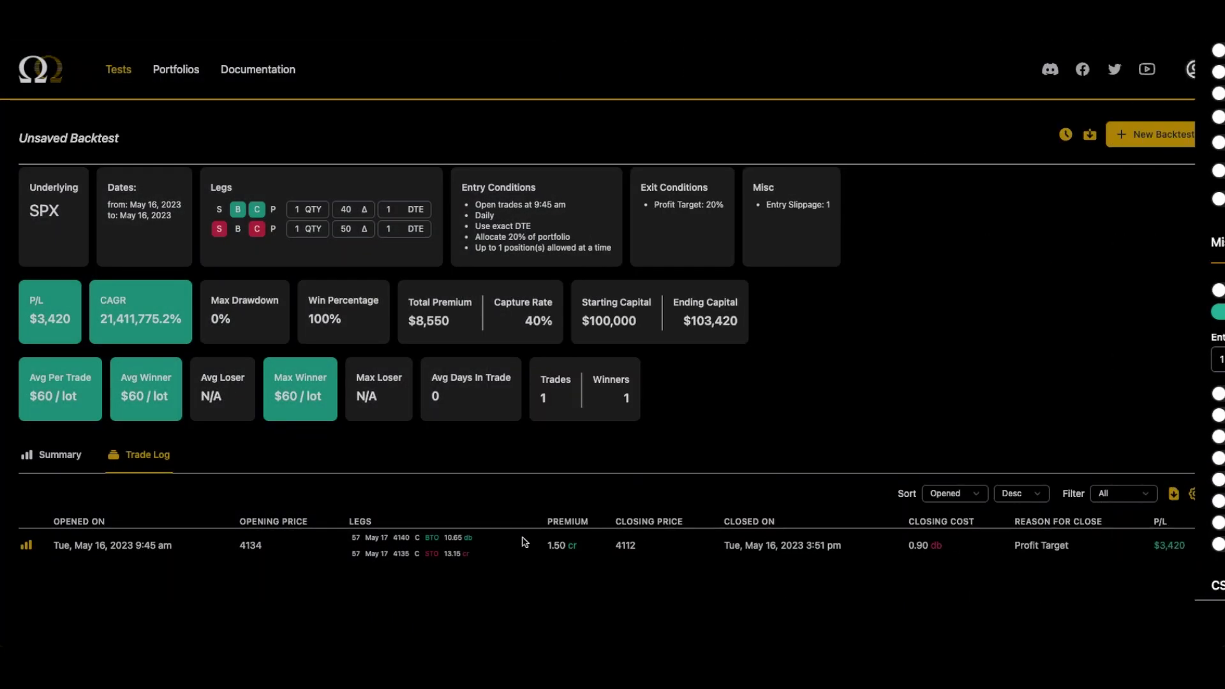
pyautogui.doubleClick(559, 545)
pyautogui.click(582, 546)
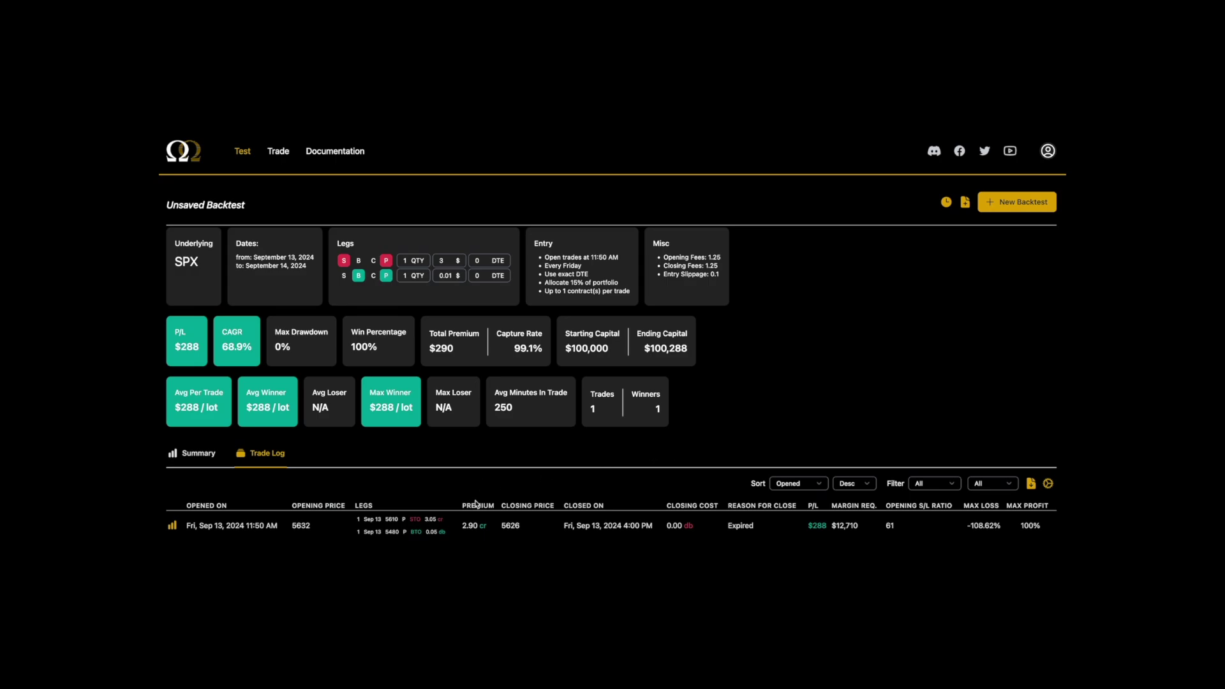
# - Highlight the short put's 3.05 premium and the Entry Slippage 0.1 setting in the results
pyautogui.moveTo(426, 520); pyautogui.dragTo(443, 533)
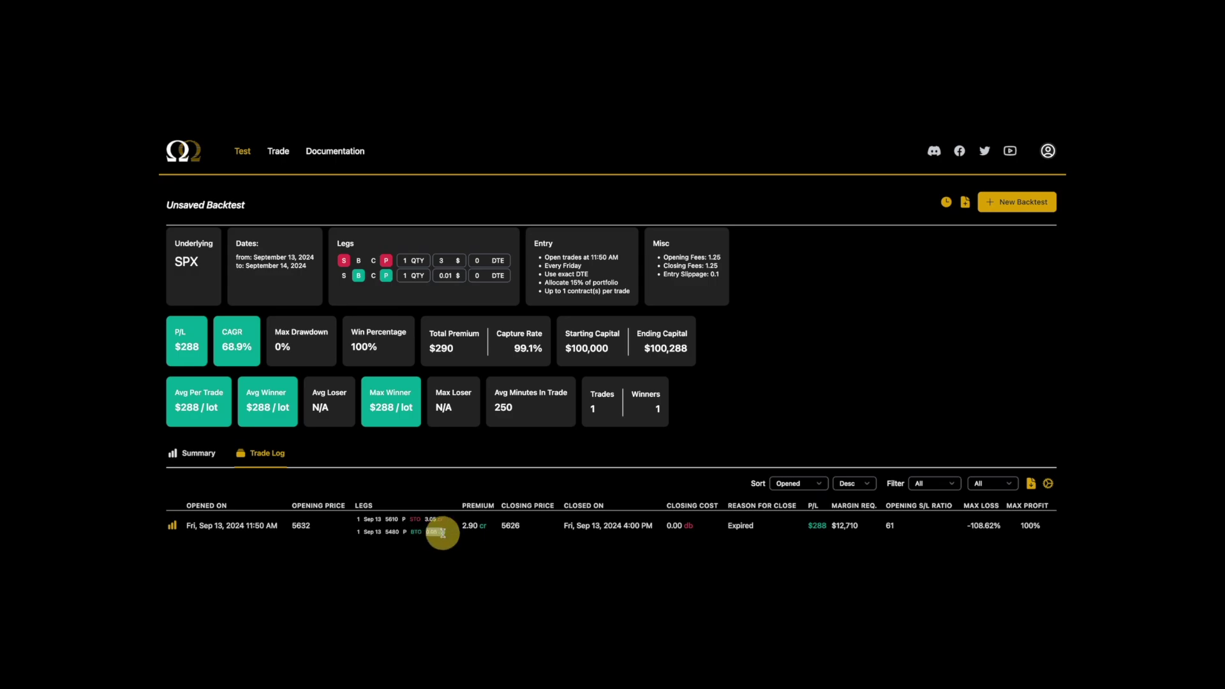
pyautogui.click(479, 538)
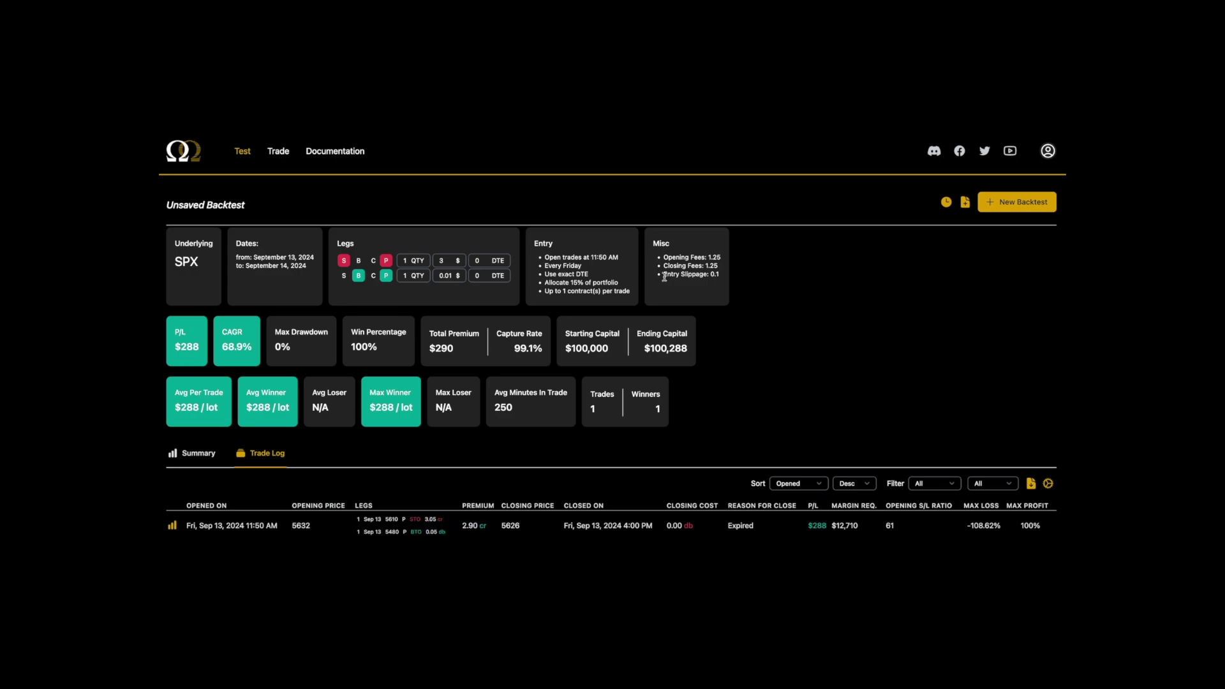
pyautogui.moveTo(664, 274); pyautogui.dragTo(720, 280)
pyautogui.click(482, 524)
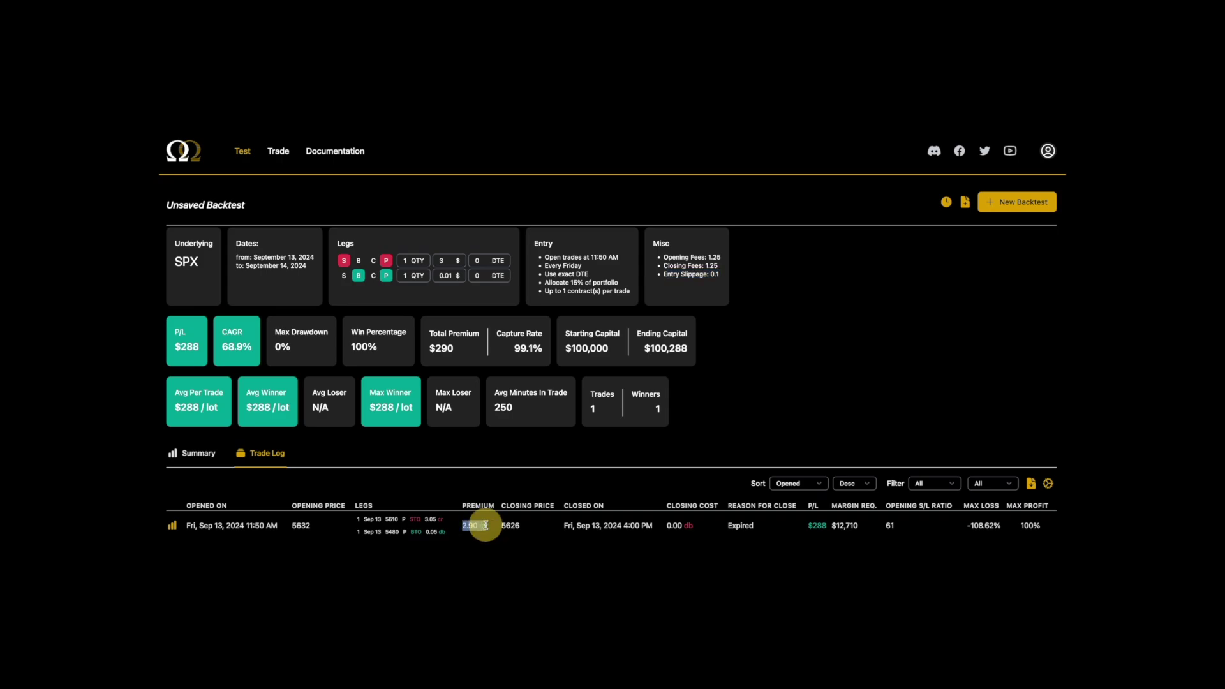
# - Rerun the put spread with Use Slippage off, giving 3.00 credit and $298 P/L
pyautogui.click(1018, 201)
pyautogui.scroll(-15, 733, 385)
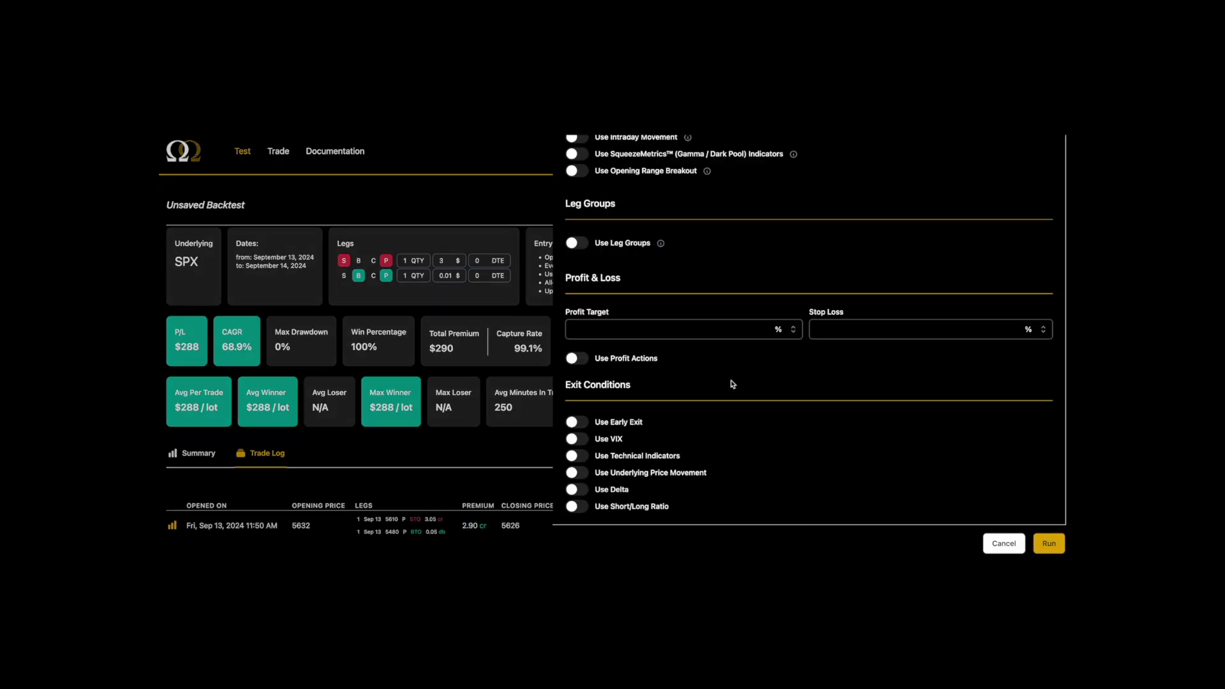
pyautogui.click(577, 286)
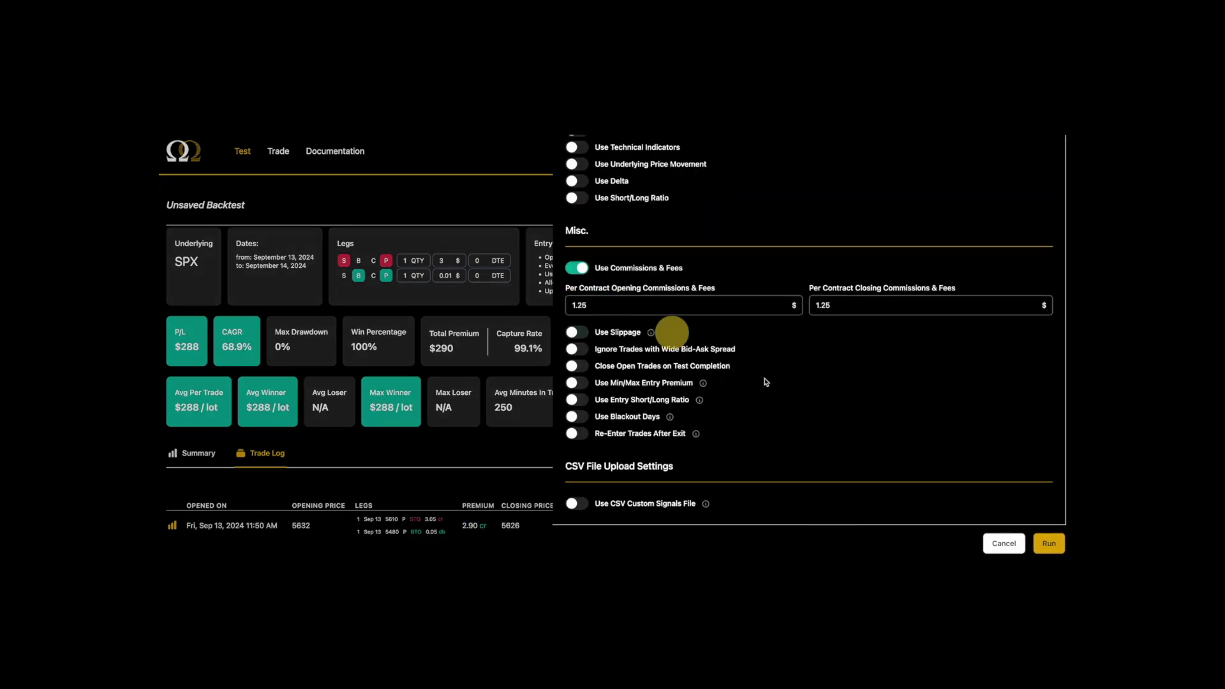
pyautogui.click(1040, 543)
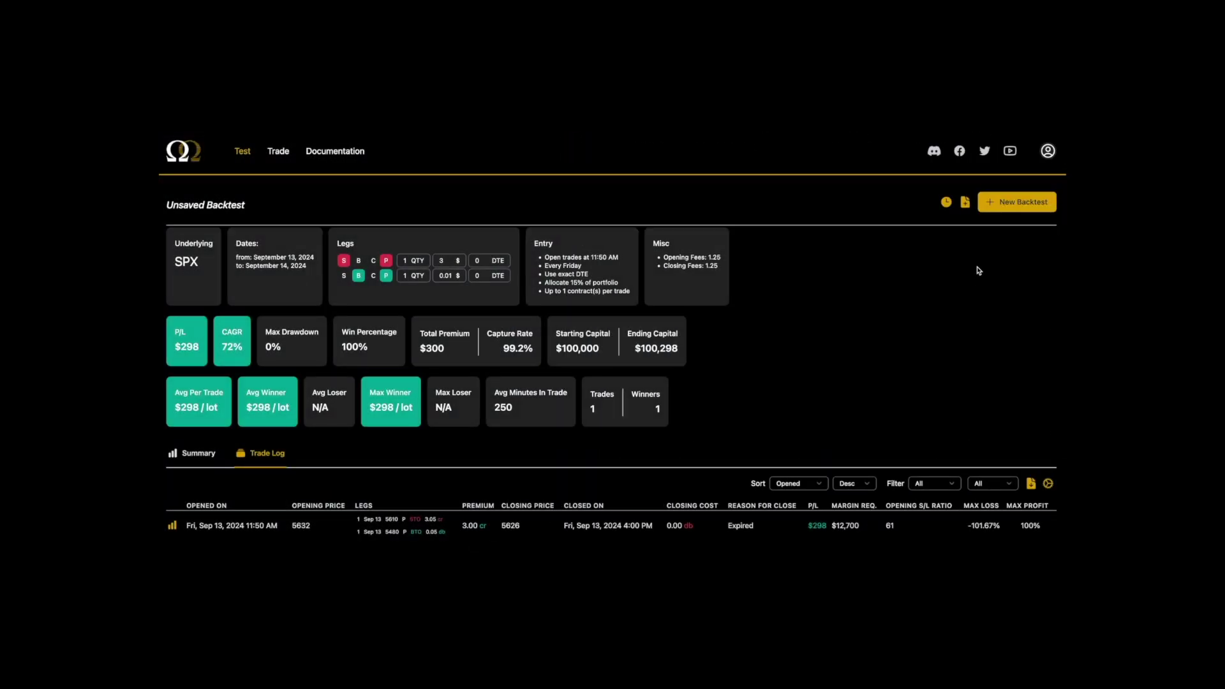
pyautogui.click(1017, 202)
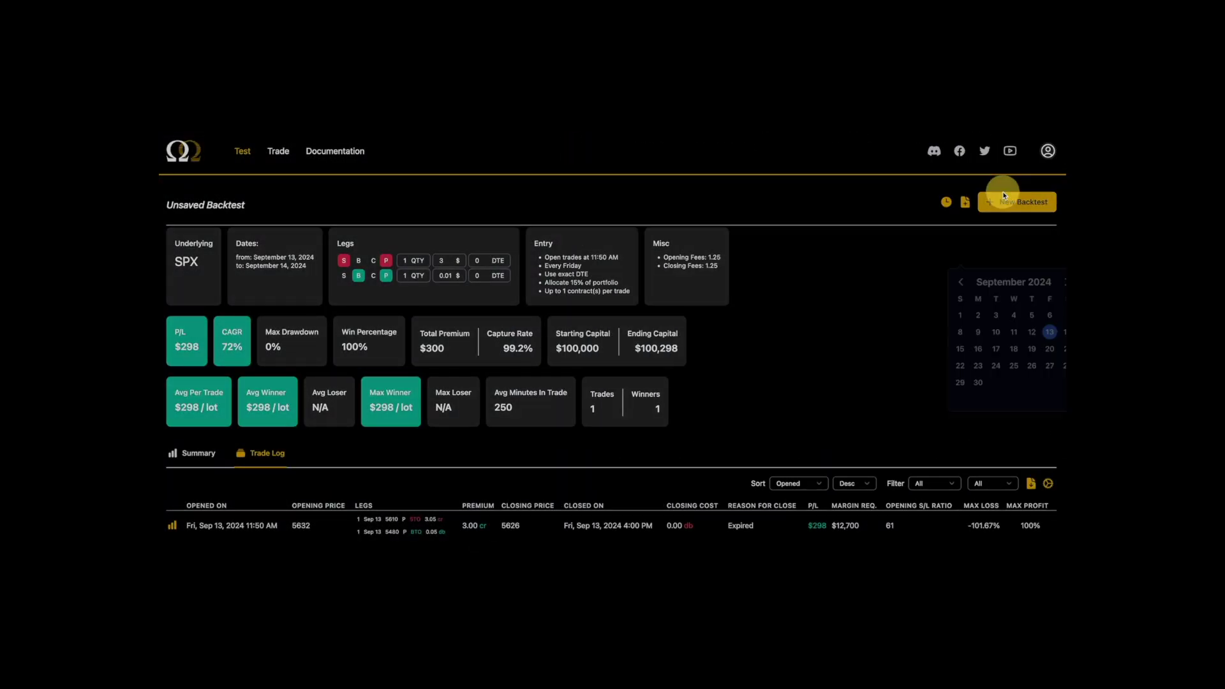
pyautogui.scroll(-5, 690, 367)
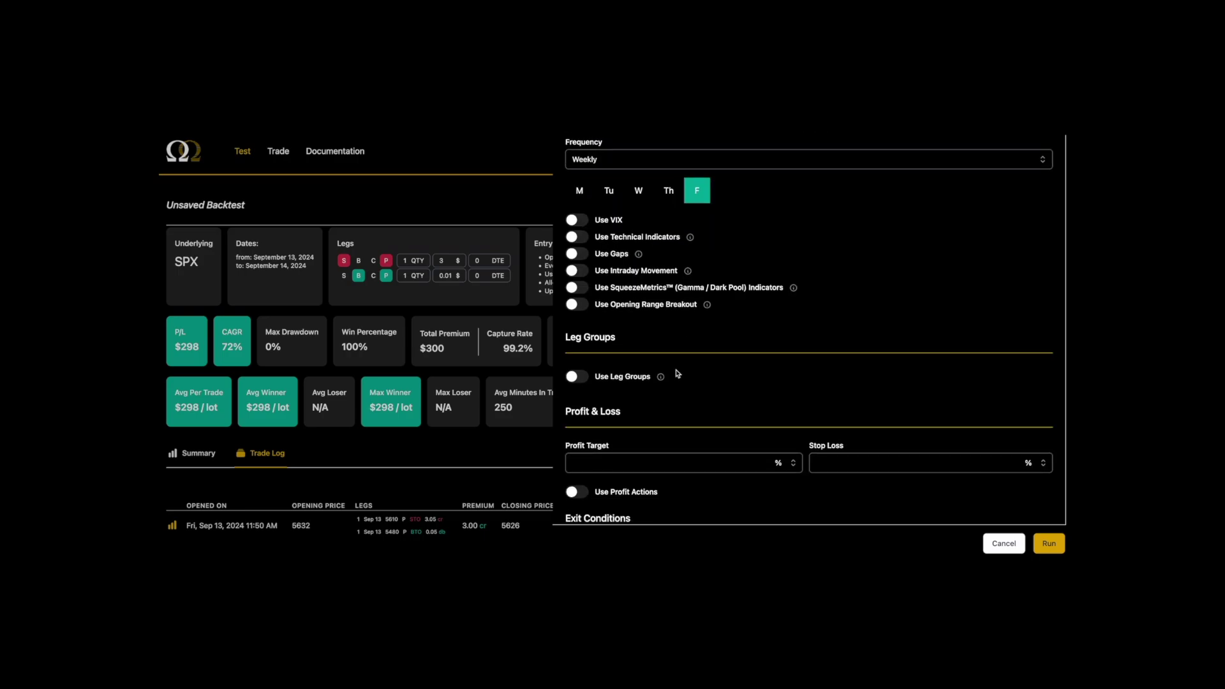
# - Enable leg groups and name the two groups 'Short' and 'Long'
pyautogui.click(586, 382)
pyautogui.click(592, 475)
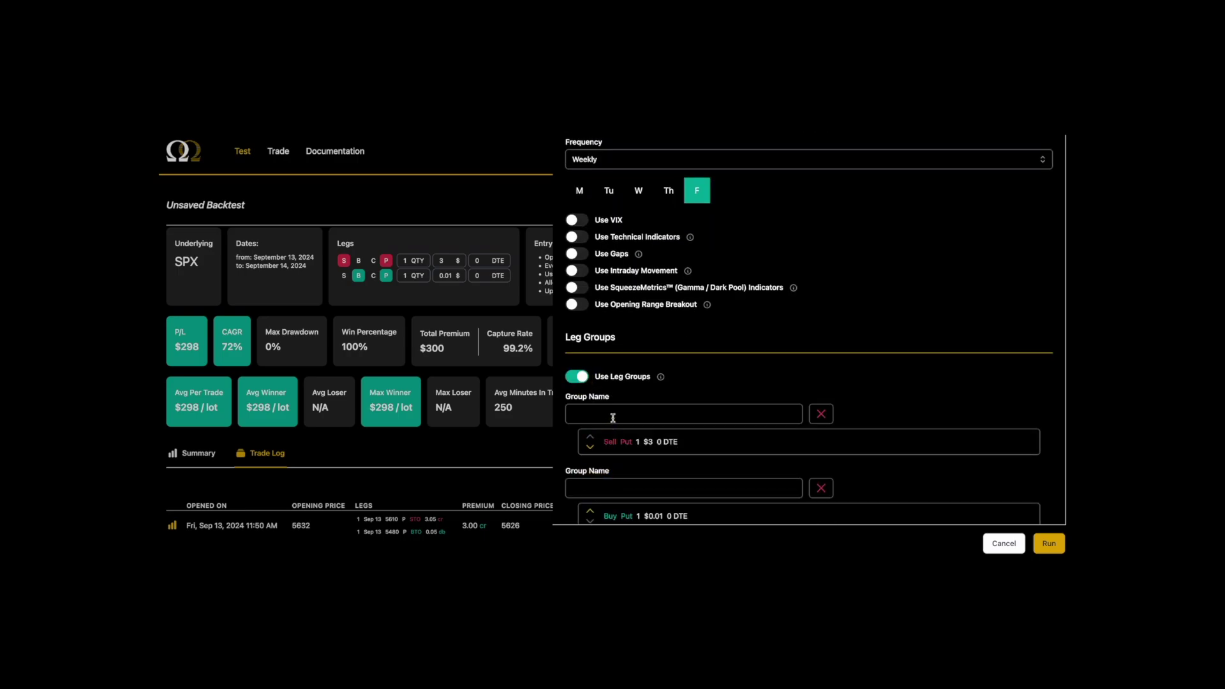
pyautogui.click(614, 418)
pyautogui.write('Short')
pyautogui.click(589, 447)
pyautogui.click(612, 488)
pyautogui.write('Long')
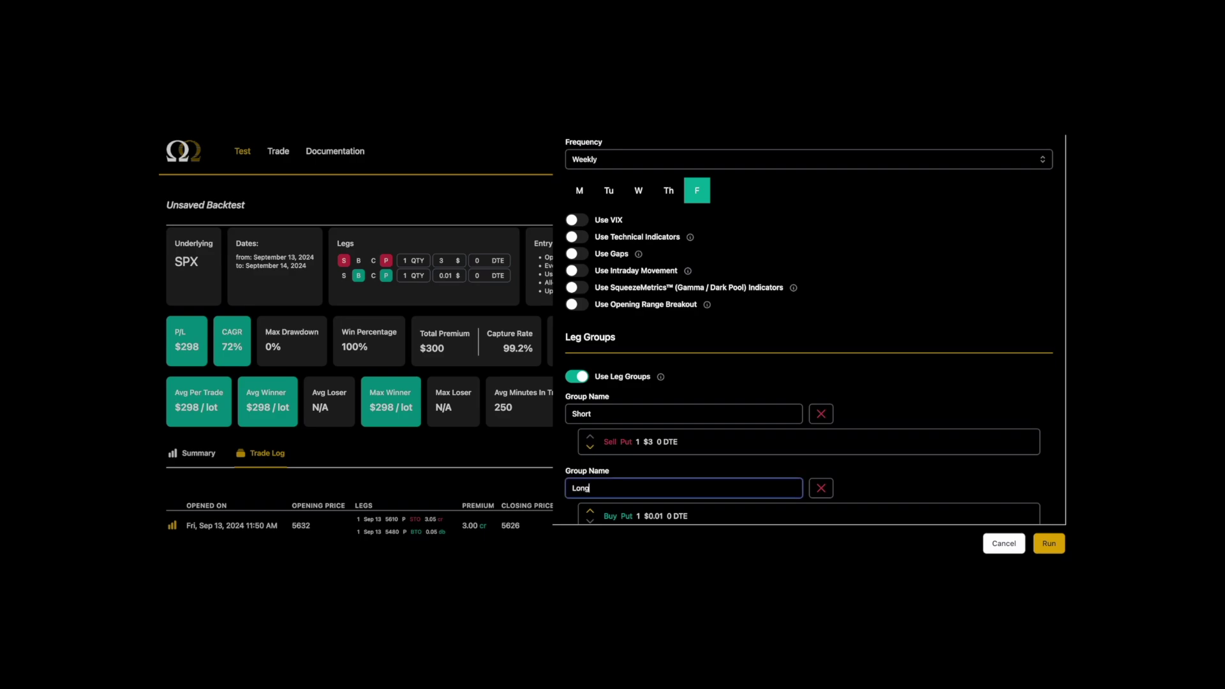
# - Turn on slippage with 0.10 entry slippage, run, and inspect the first trade's legs
pyautogui.scroll(-2, 786, 416)
pyautogui.scroll(-8, 787, 417)
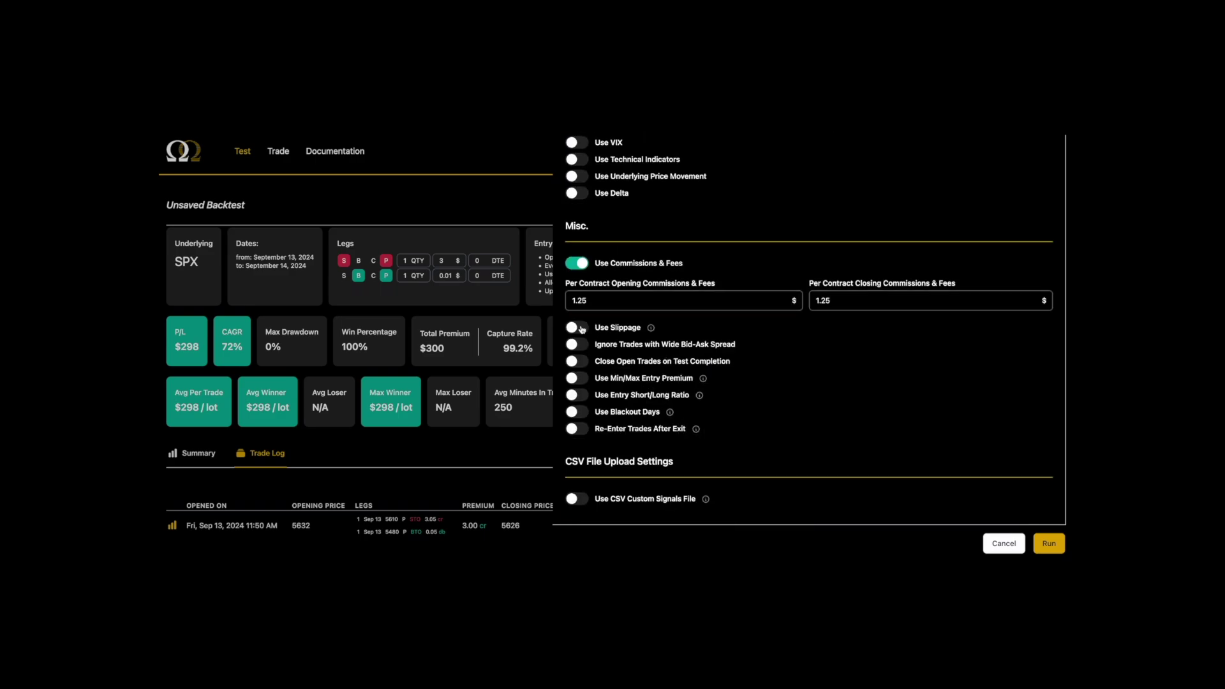
pyautogui.click(581, 326)
pyautogui.click(607, 361)
pyautogui.write('0.10')
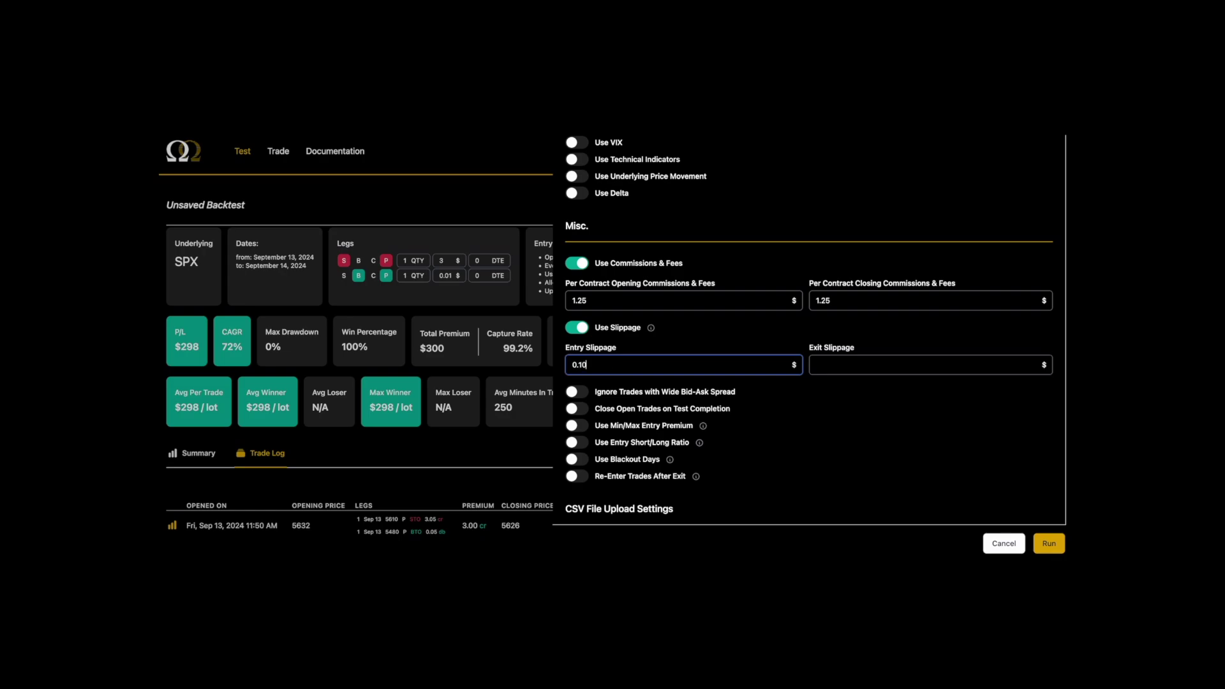
pyautogui.press('Return')
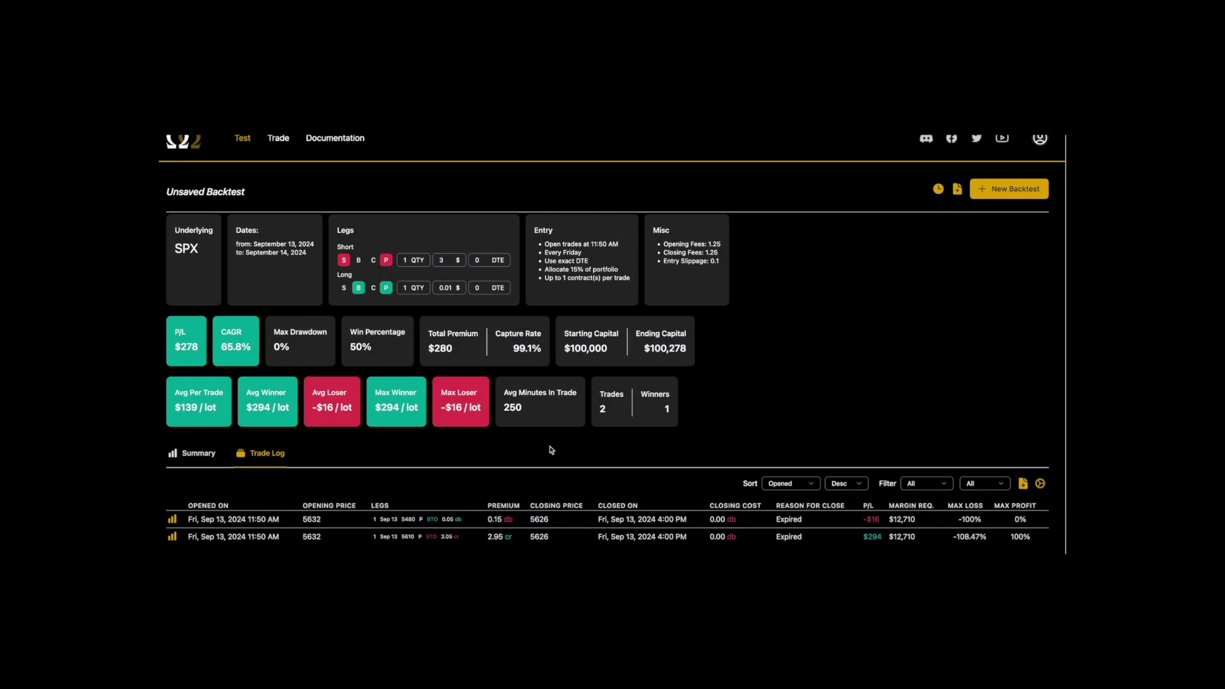
pyautogui.moveTo(374, 520); pyautogui.dragTo(488, 521)
pyautogui.click(489, 521)
# - Change entry slippage from 0.1 to 0.05, rerun, and check the first trade's 0.10 premium
pyautogui.click(1009, 188)
pyautogui.scroll(-10, 794, 370)
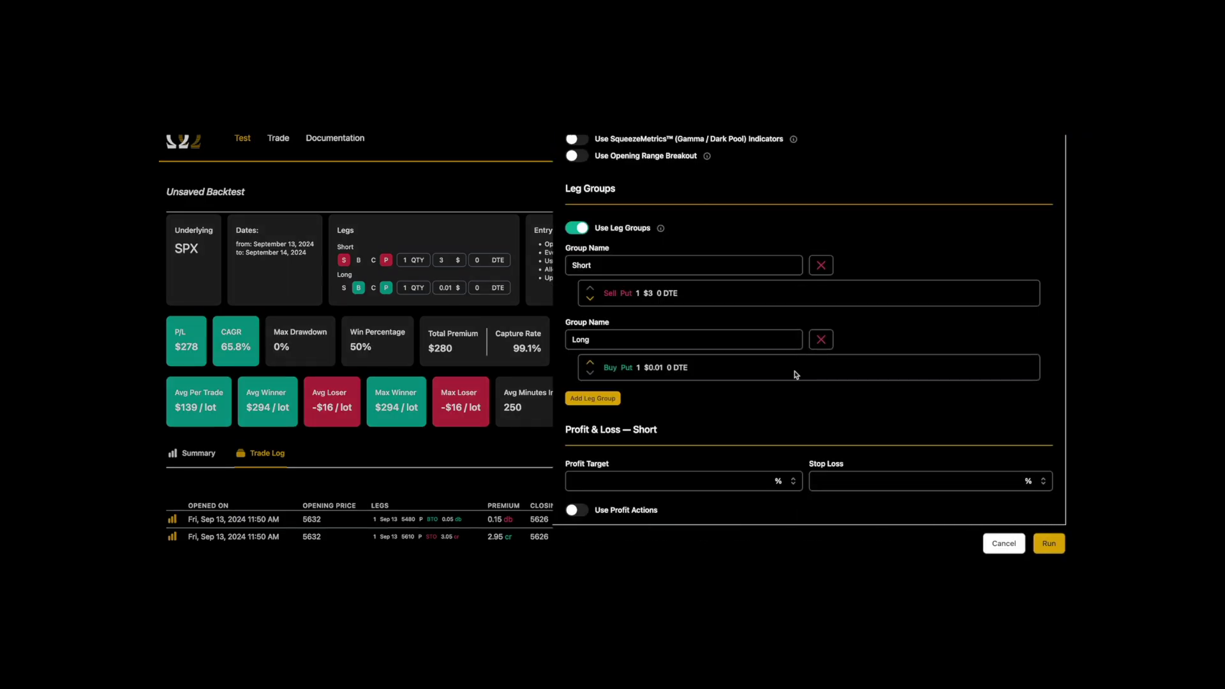
pyautogui.moveTo(644, 317); pyautogui.dragTo(474, 300)
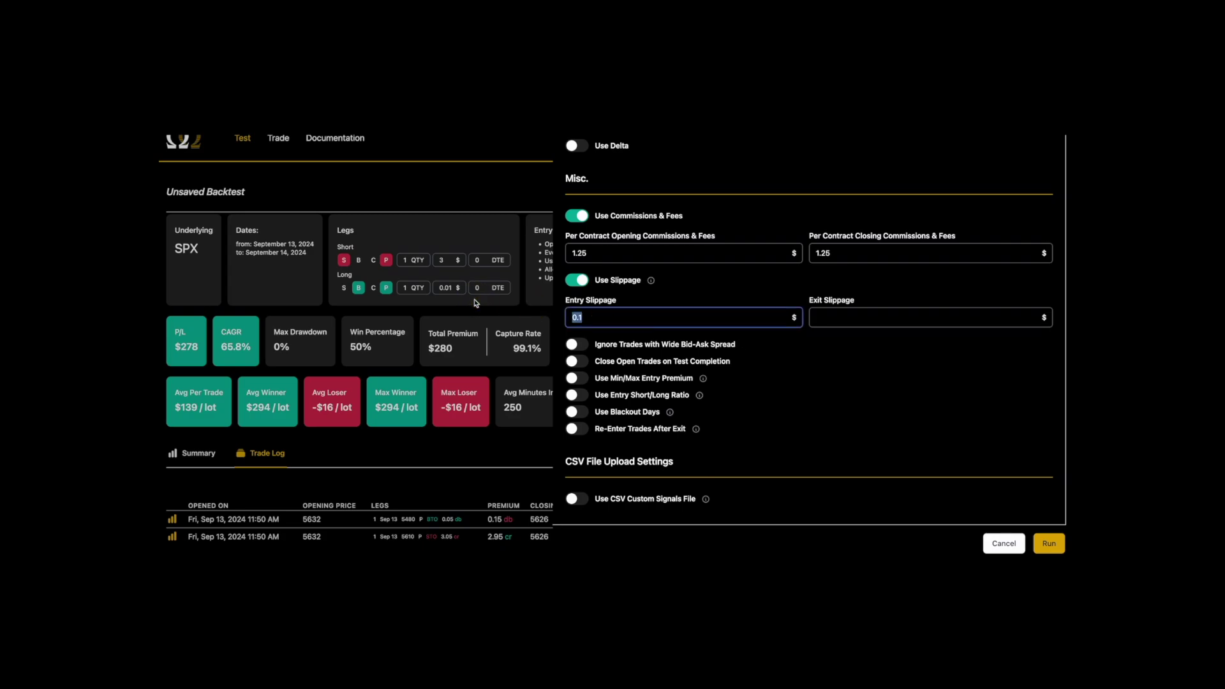
pyautogui.write('0.05')
pyautogui.press('Return')
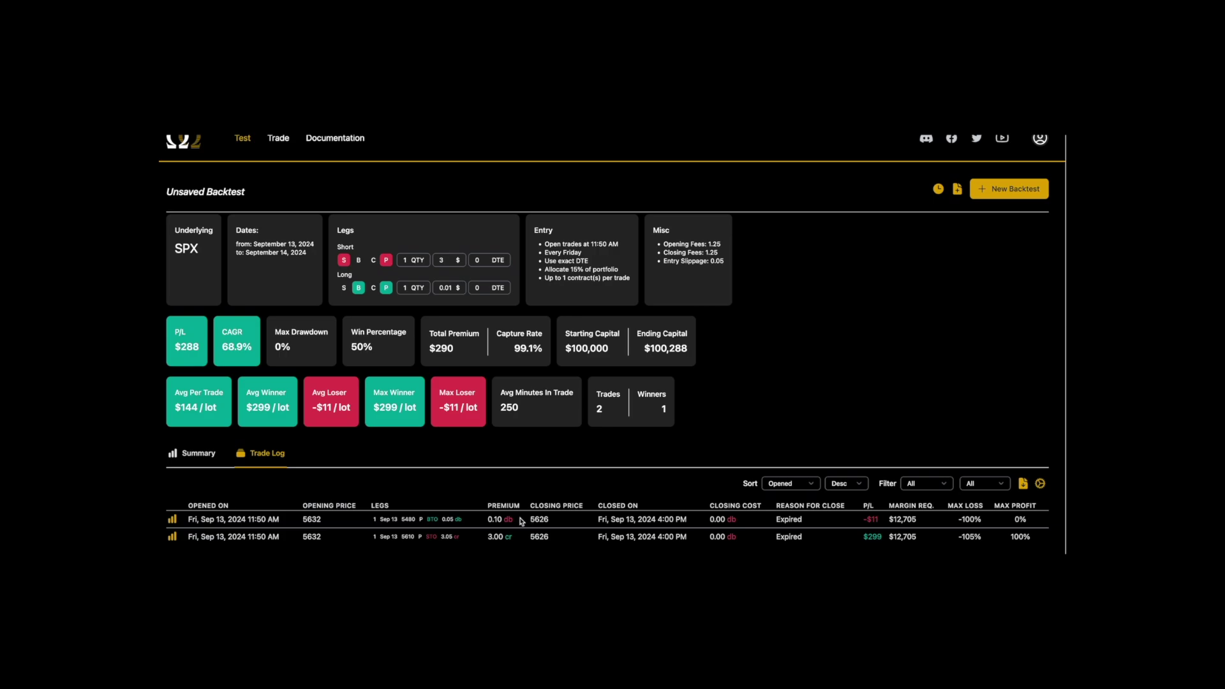
pyautogui.moveTo(487, 520); pyautogui.dragTo(524, 523)
pyautogui.click(637, 471)
pyautogui.scroll(1, 669, 451)
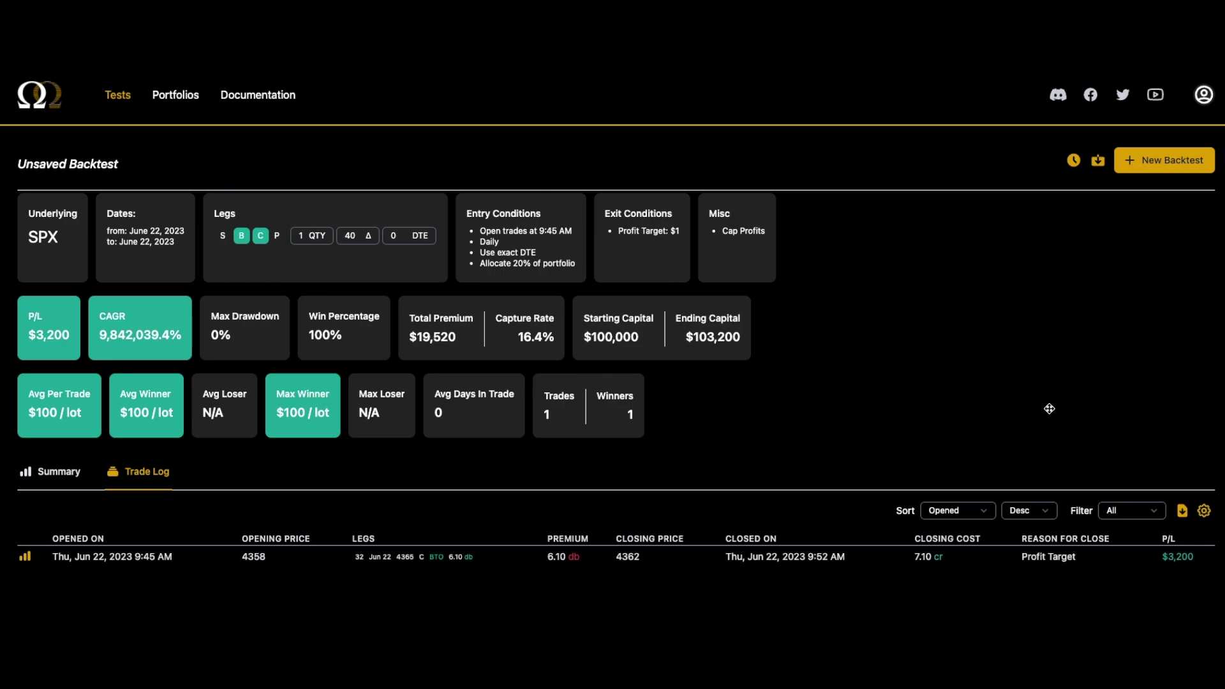
# - Turn on slippage with 0.50 exit slippage and rerun the long call backtest
pyautogui.click(1151, 161)
pyautogui.scroll(-15, 924, 396)
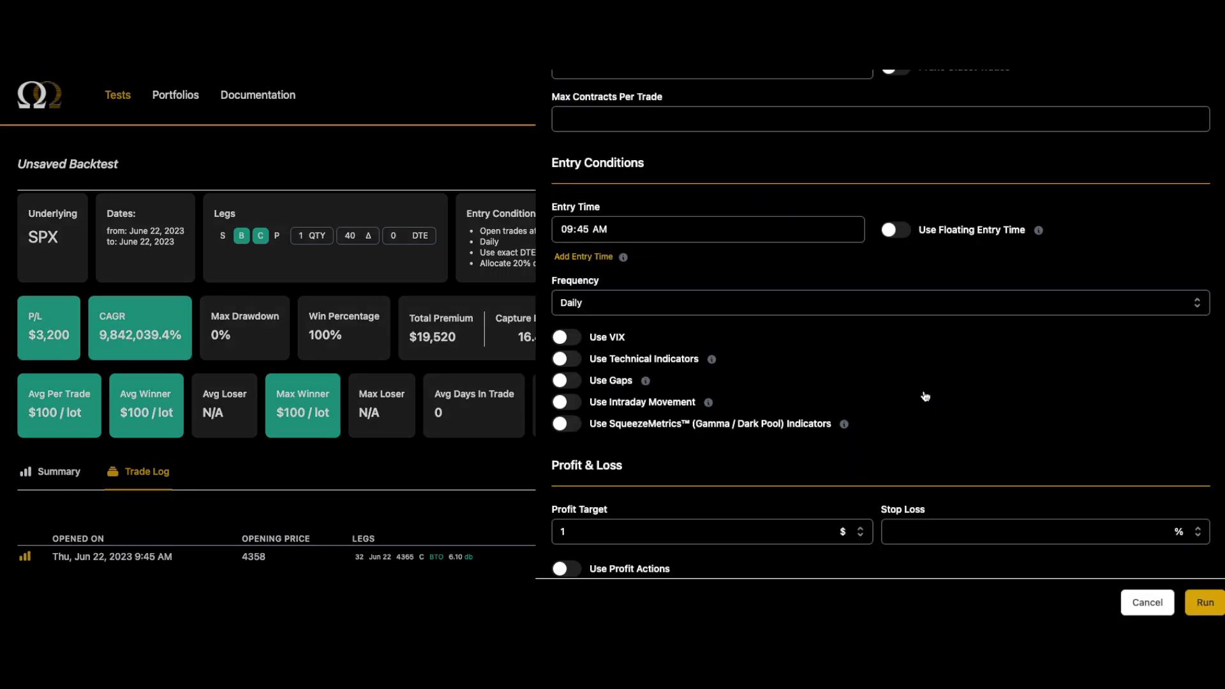
pyautogui.scroll(6, 783, 392)
pyautogui.scroll(-5, 783, 392)
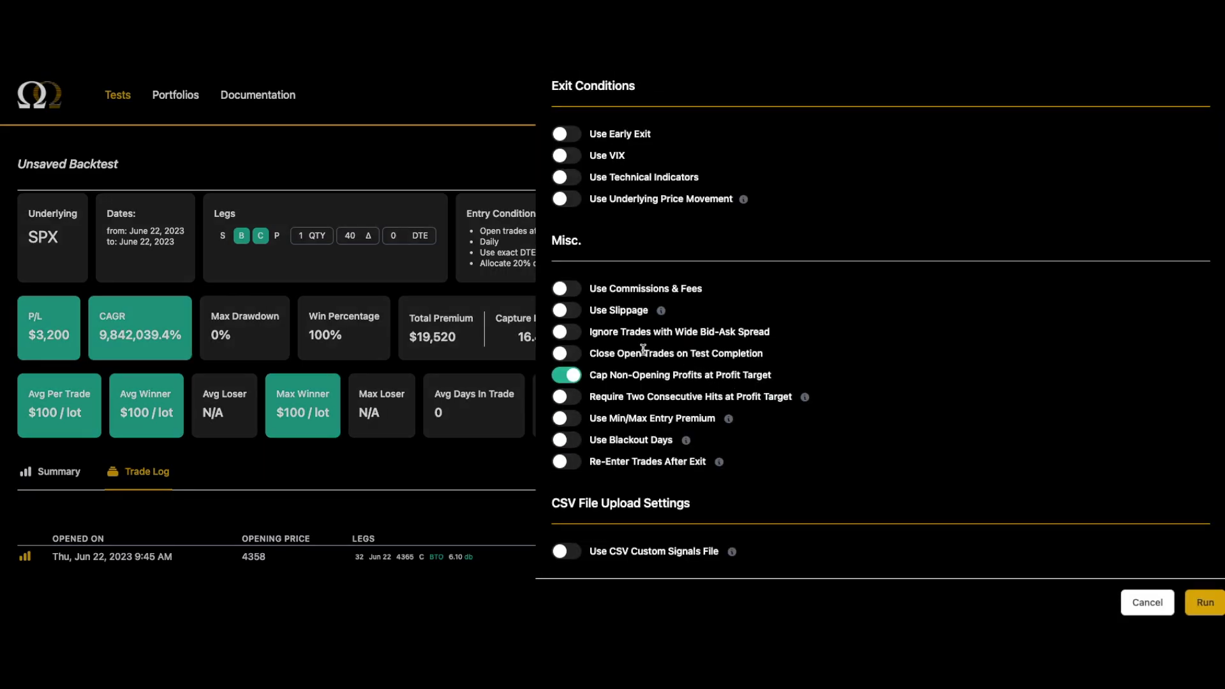
pyautogui.click(565, 313)
pyautogui.click(962, 355)
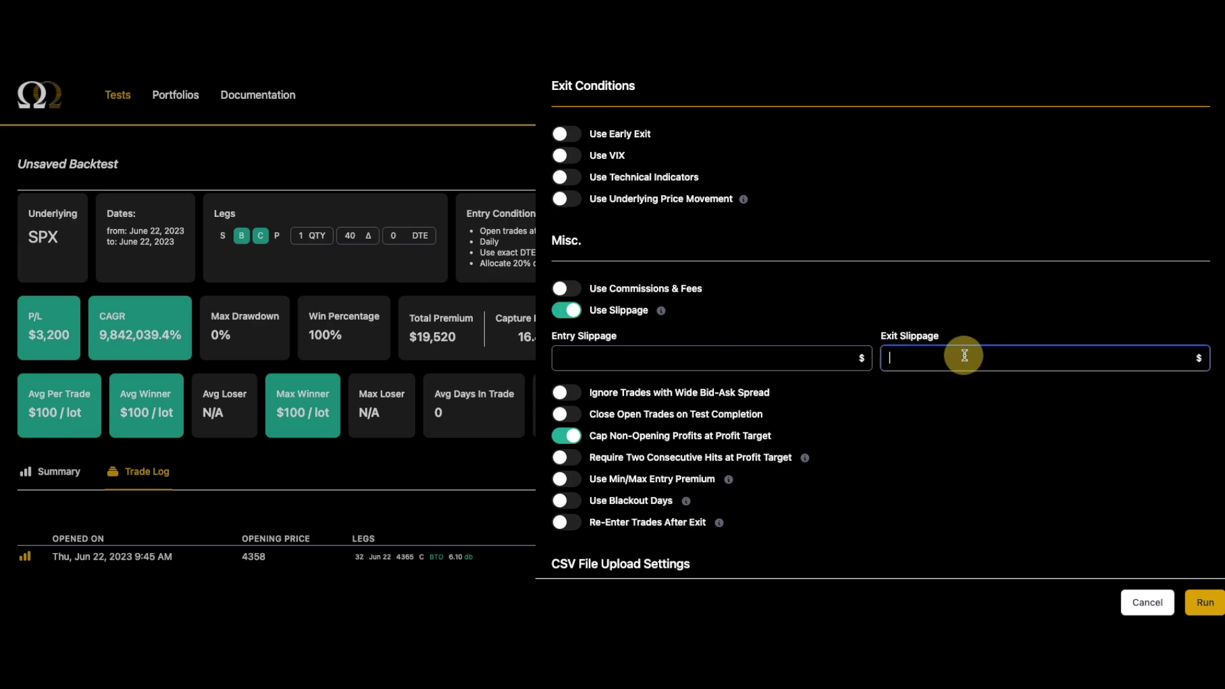
pyautogui.write('.50')
pyautogui.click(1204, 602)
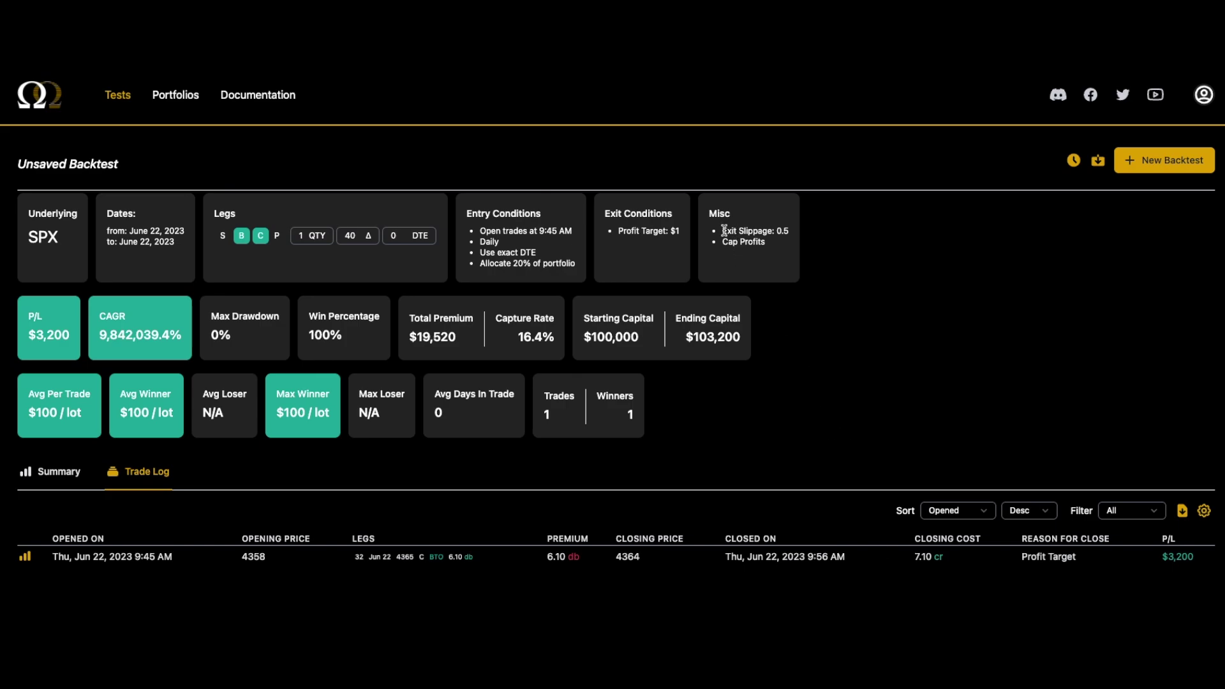
pyautogui.moveTo(722, 231); pyautogui.dragTo(807, 240)
pyautogui.click(765, 285)
# - Clear the 0.5 exit slippage value from the long call backtest settings
pyautogui.click(1124, 159)
pyautogui.scroll(-3, 864, 442)
pyautogui.scroll(-10, 865, 442)
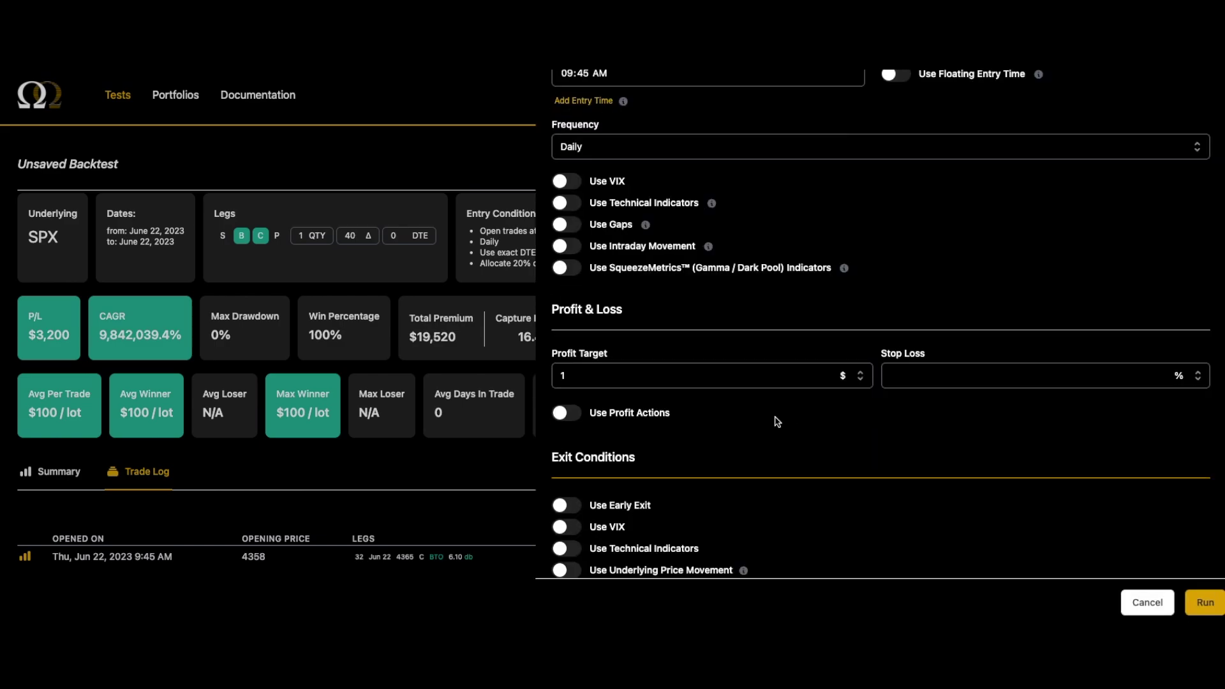
pyautogui.scroll(-5, 777, 418)
pyautogui.scroll(2, 749, 425)
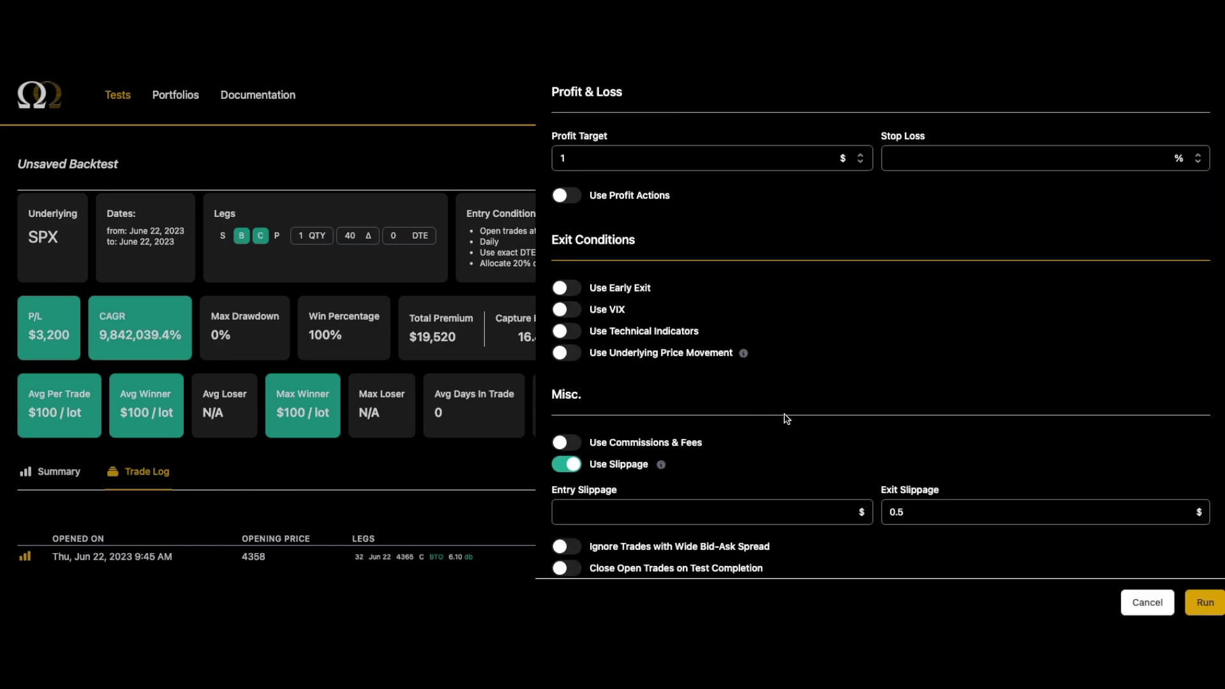
pyautogui.doubleClick(921, 511)
pyautogui.press('BackSpace')
# - Change the profit target to 1.5, rerun, and review the trade's premium and closing details
pyautogui.click(622, 159)
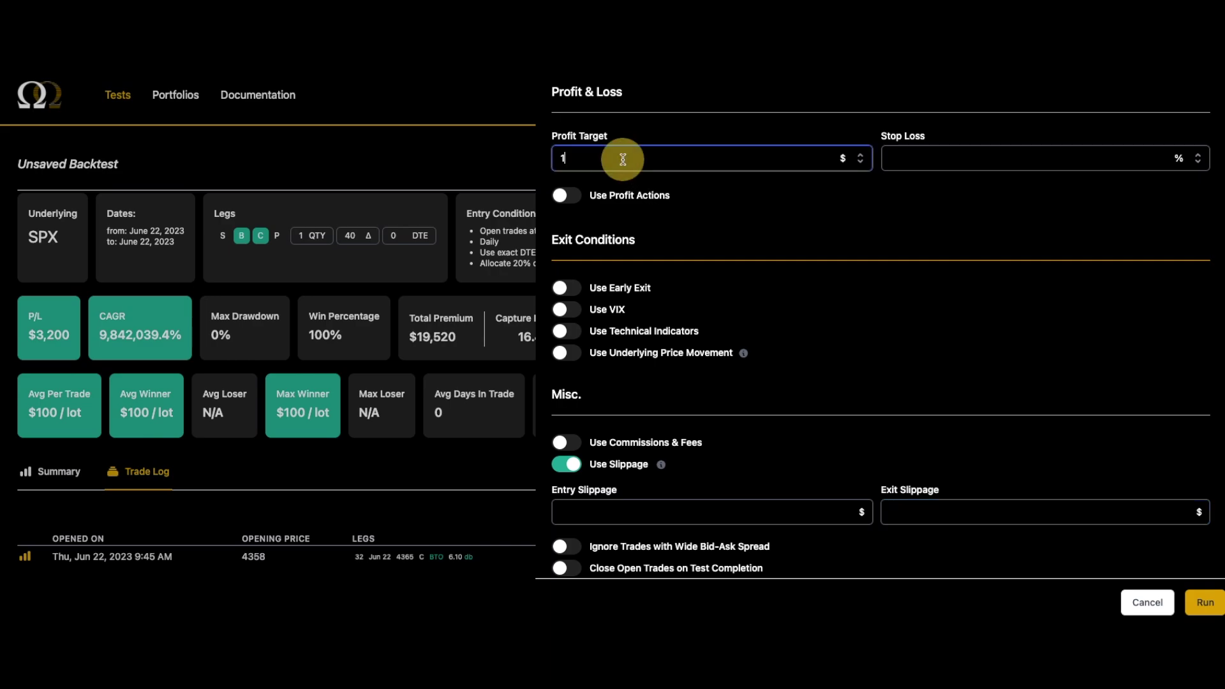
pyautogui.write('.5')
pyautogui.click(1202, 605)
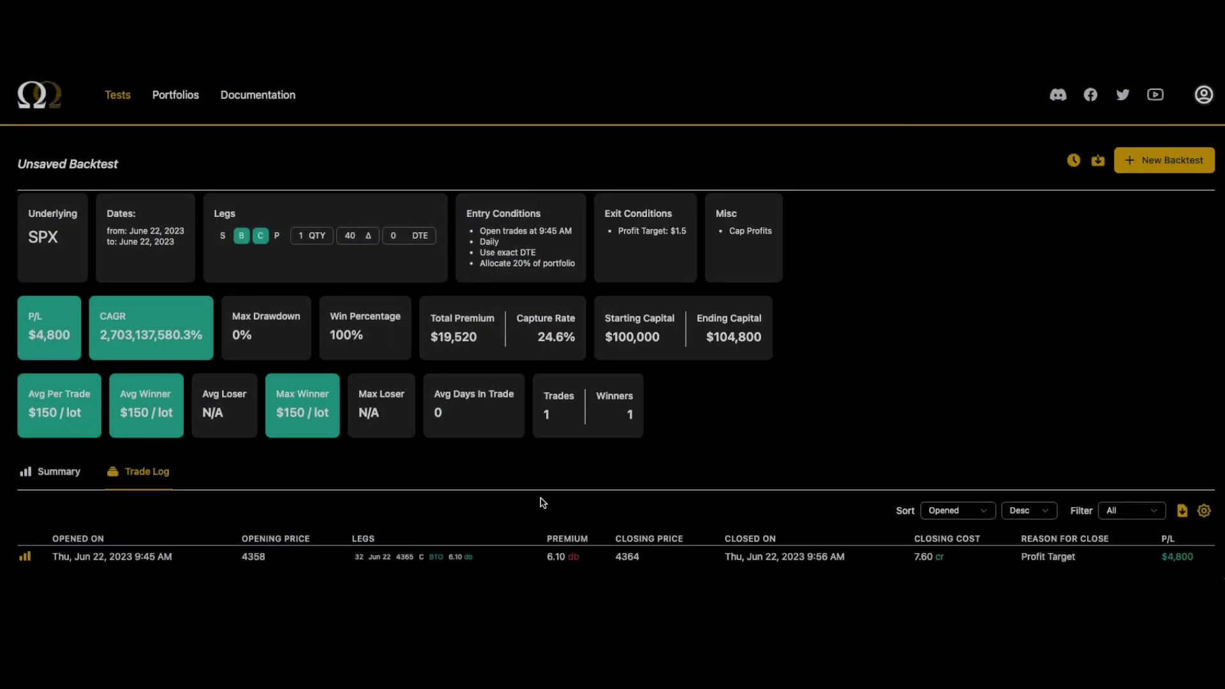
pyautogui.moveTo(554, 561); pyautogui.dragTo(949, 563)
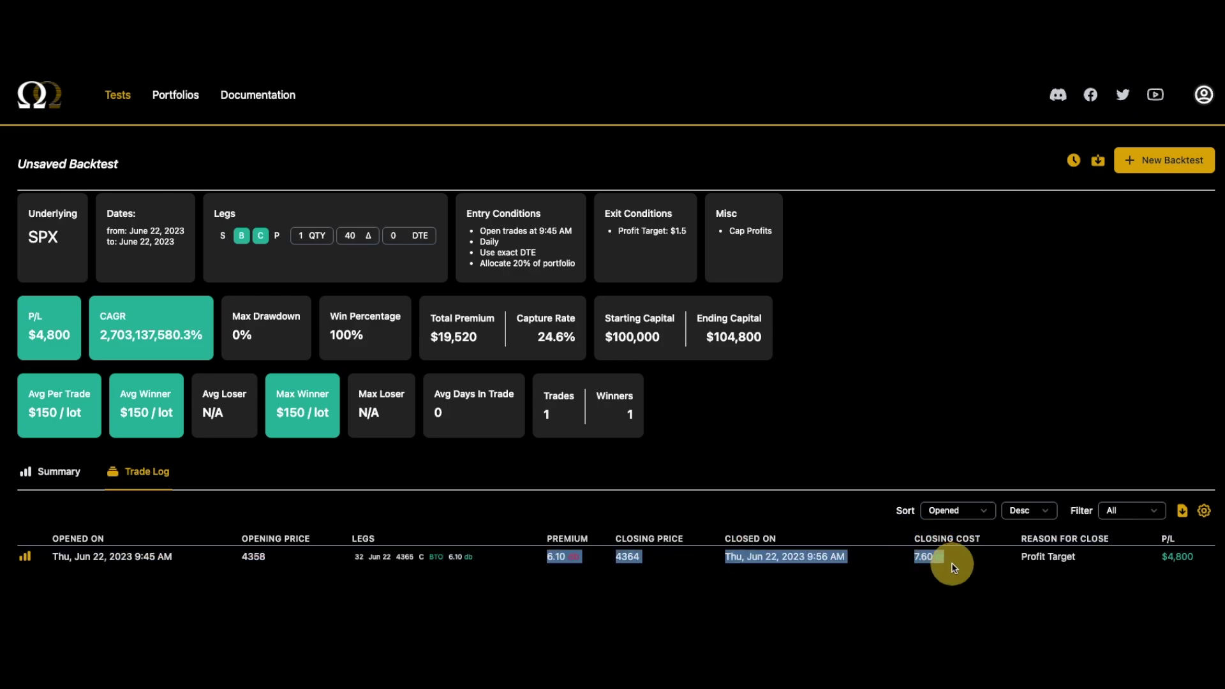
pyautogui.click(949, 564)
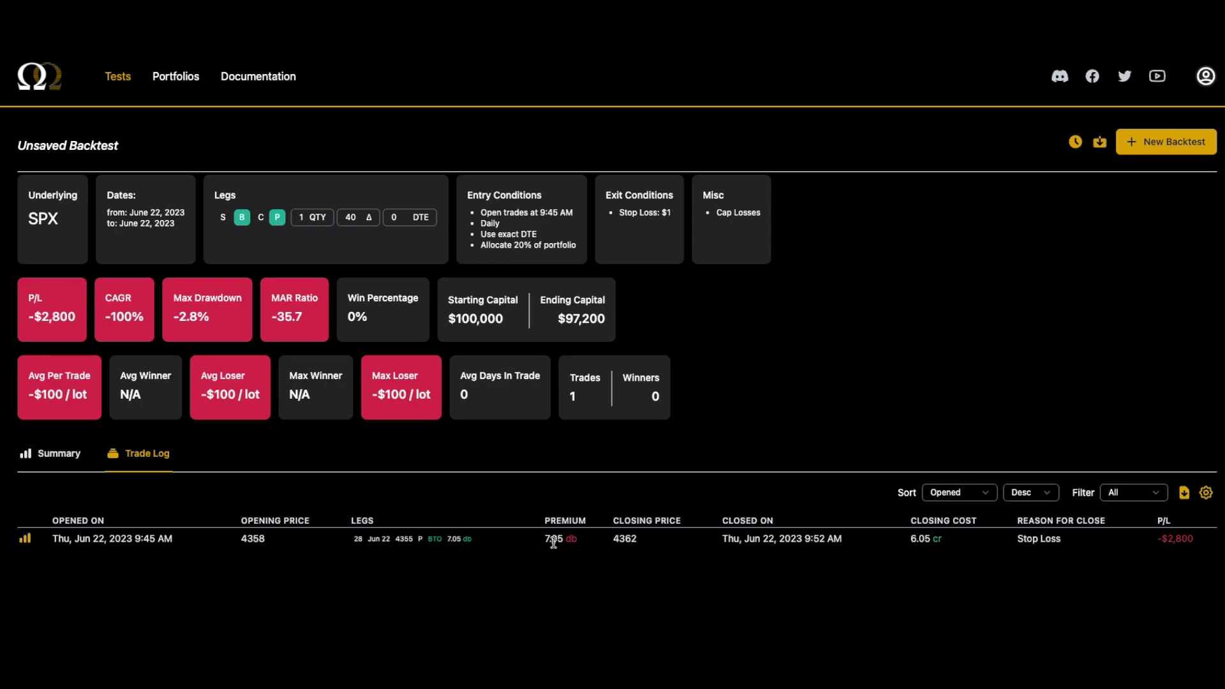
# - Turn on slippage with 0.50 exit slippage and rerun the long put backtest
pyautogui.click(1140, 145)
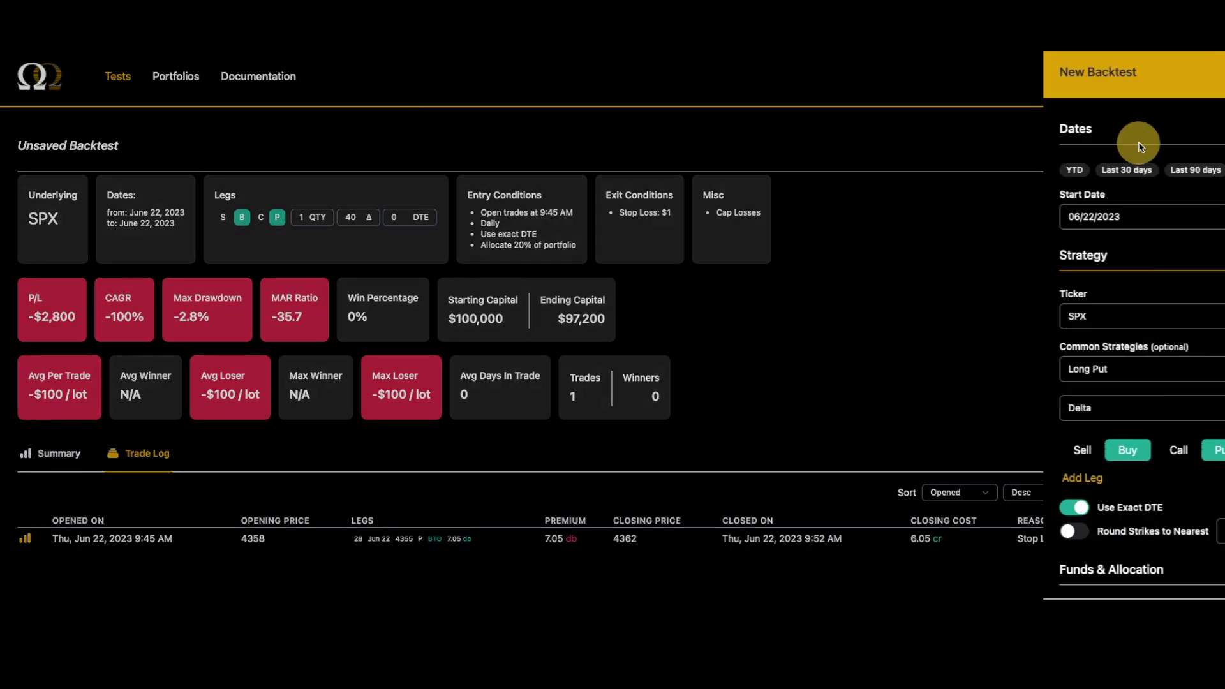
pyautogui.scroll(-15, 822, 343)
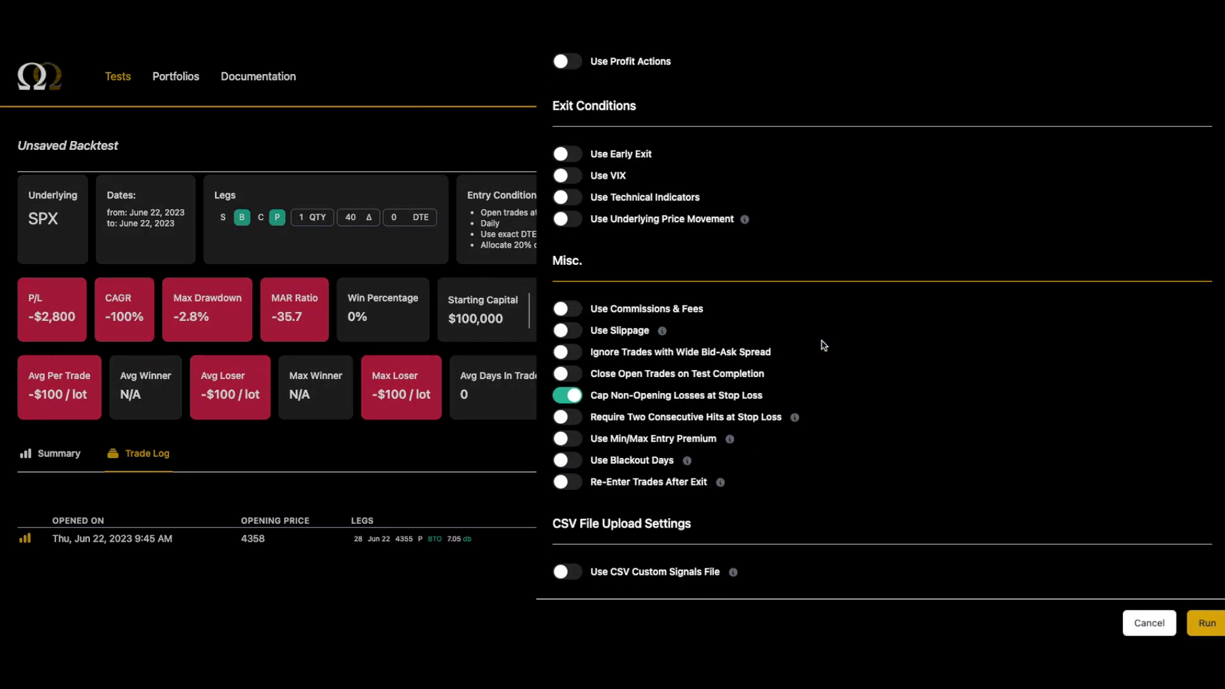
pyautogui.click(568, 330)
pyautogui.click(820, 382)
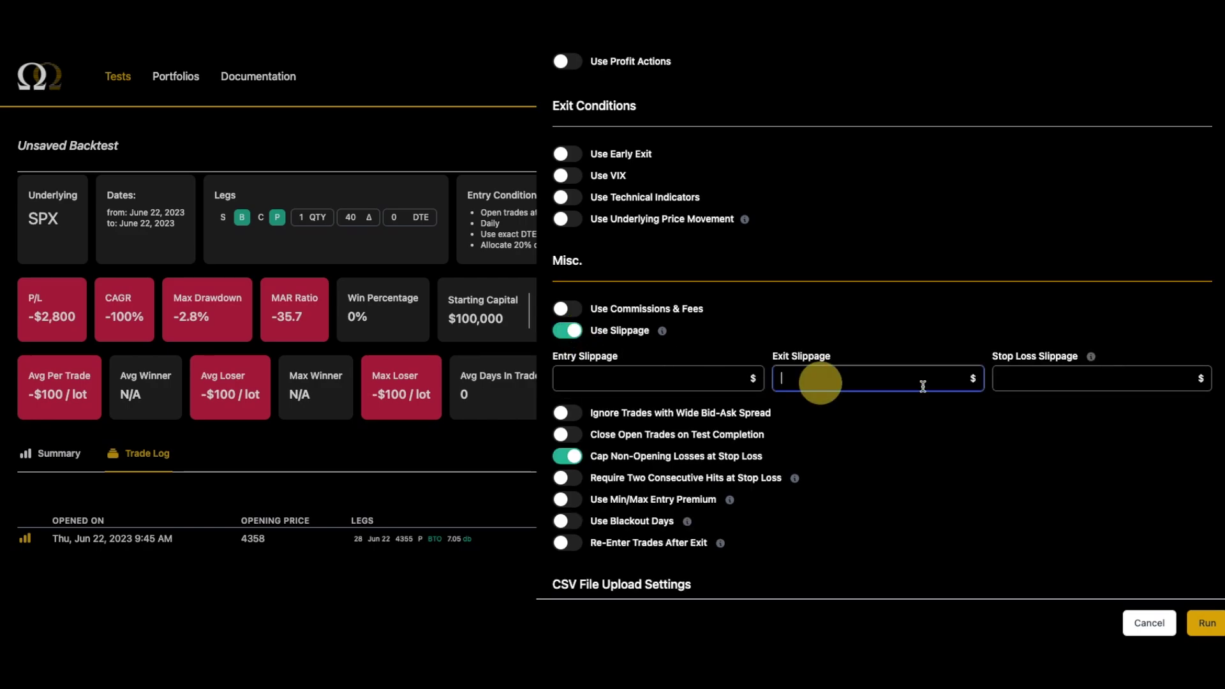
pyautogui.write('.50')
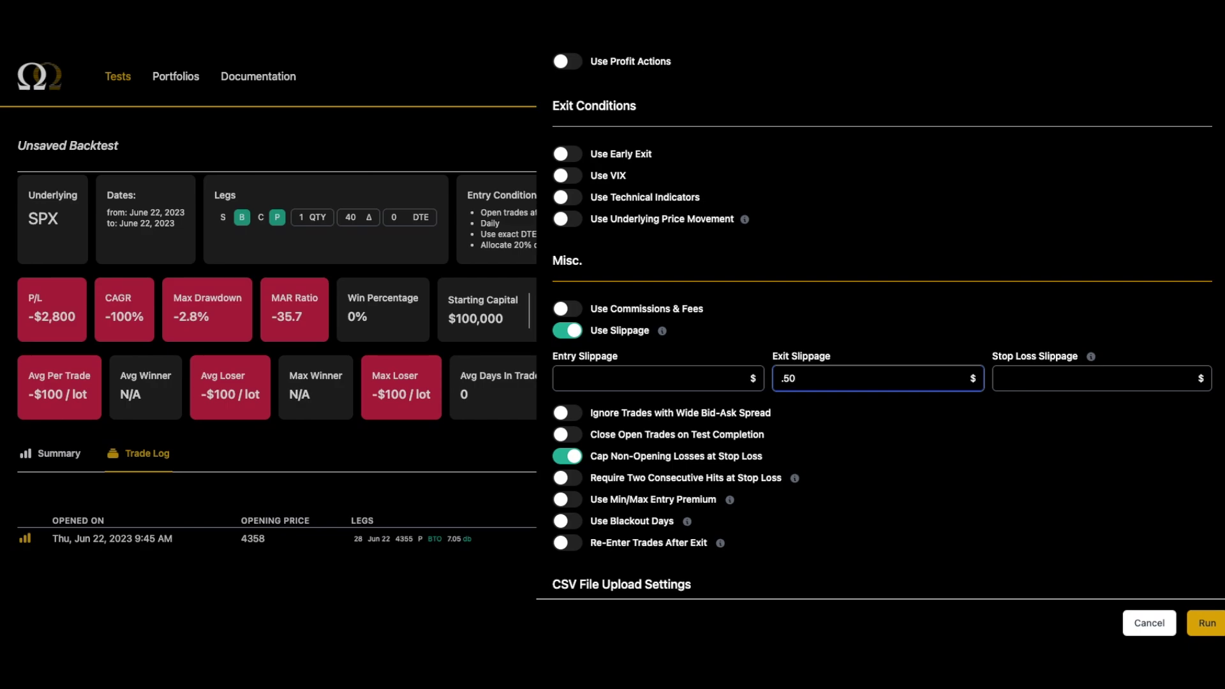
pyautogui.click(1195, 621)
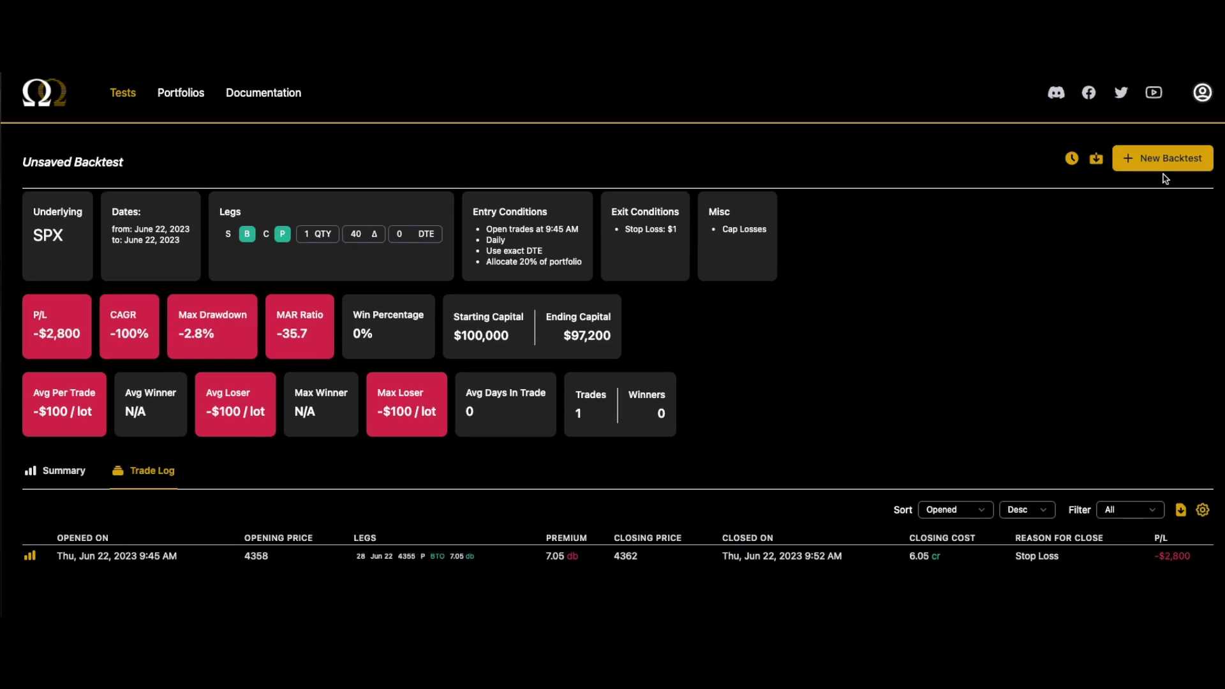
pyautogui.click(1163, 167)
pyautogui.scroll(-20, 861, 380)
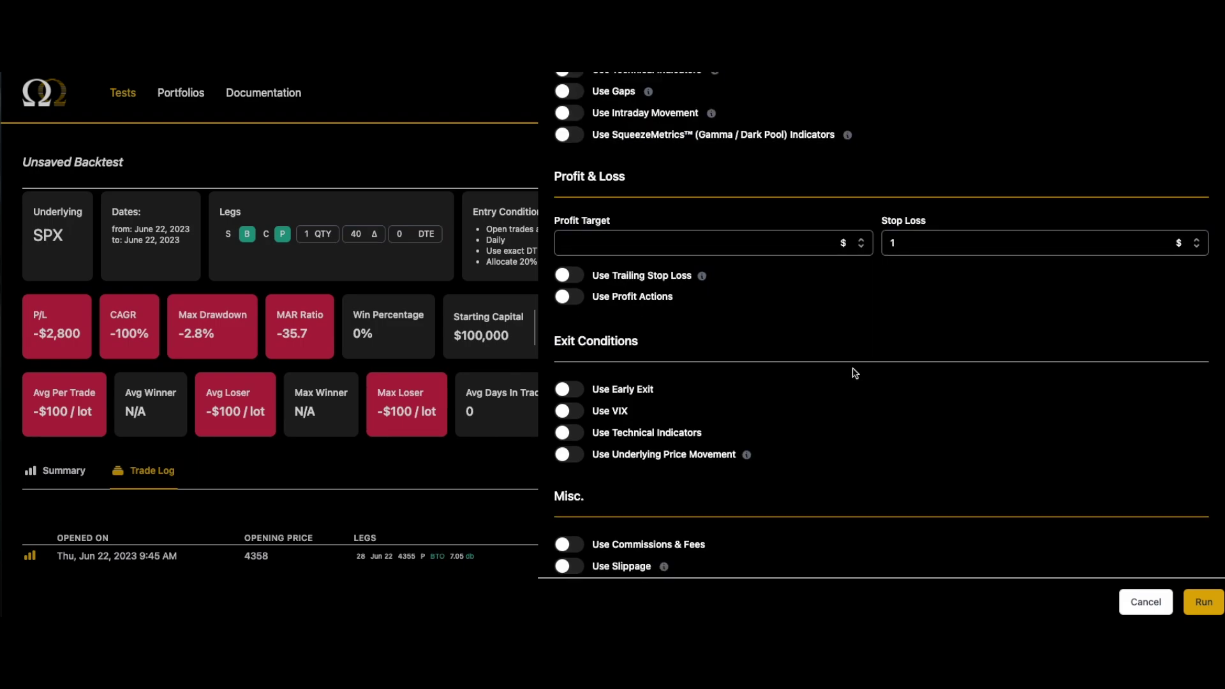
pyautogui.click(577, 309)
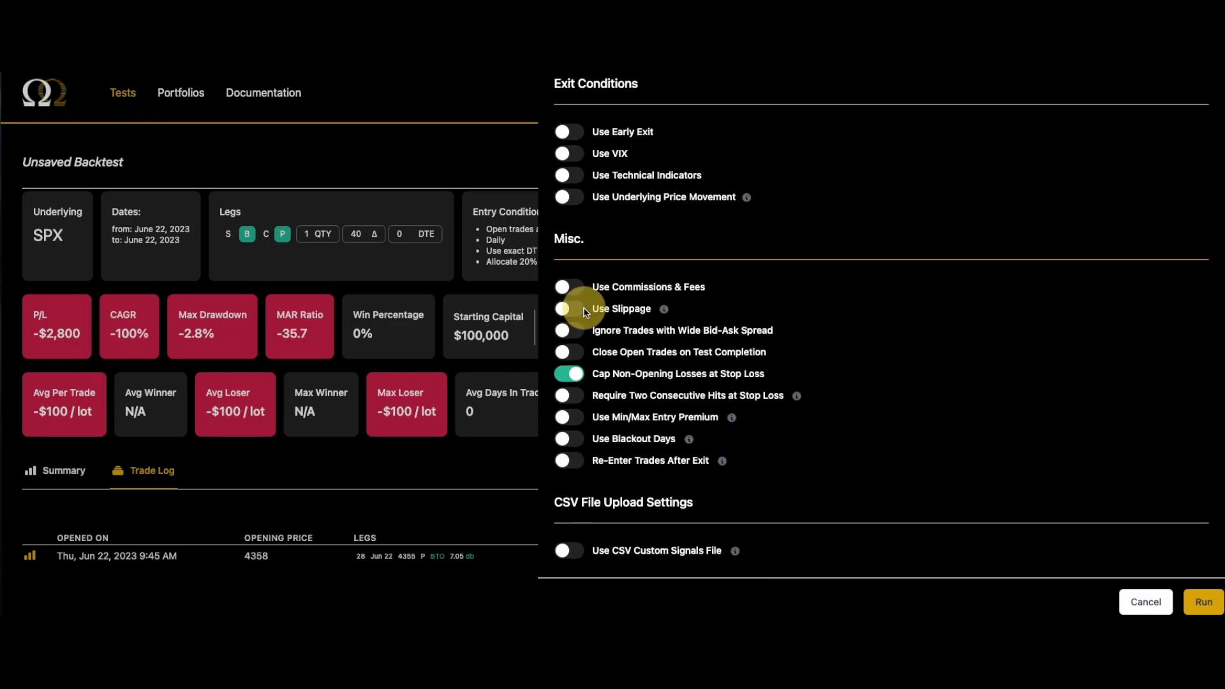
pyautogui.moveTo(1092, 338)
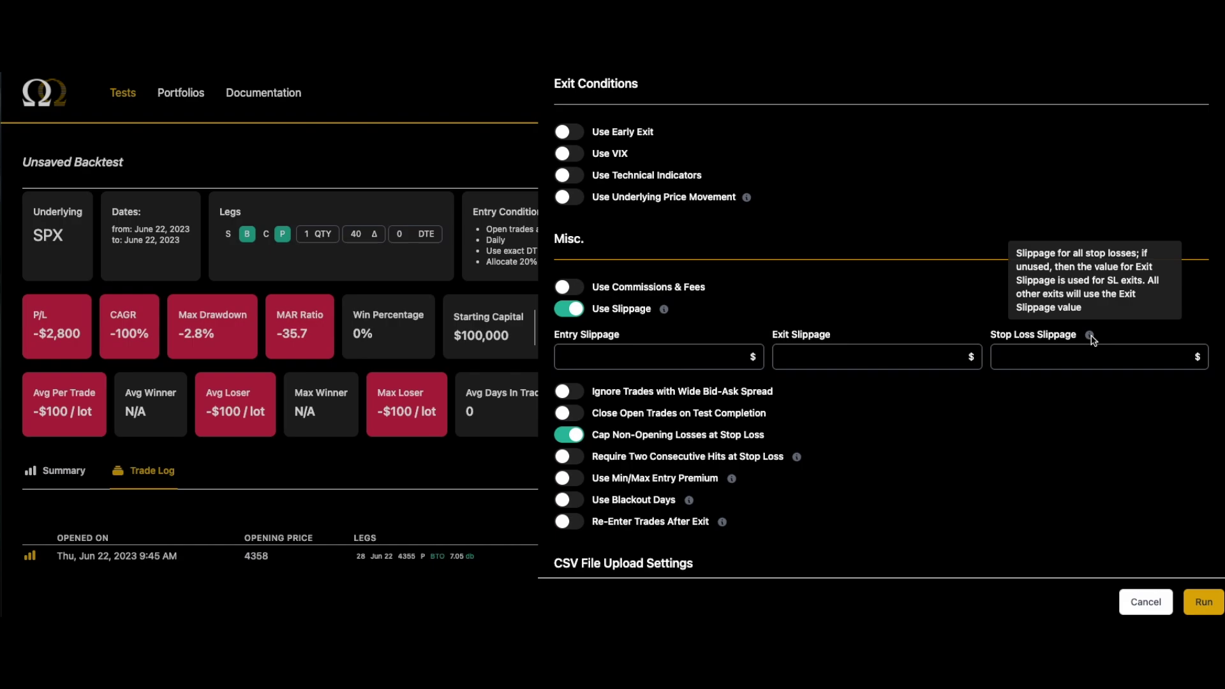
pyautogui.click(1134, 609)
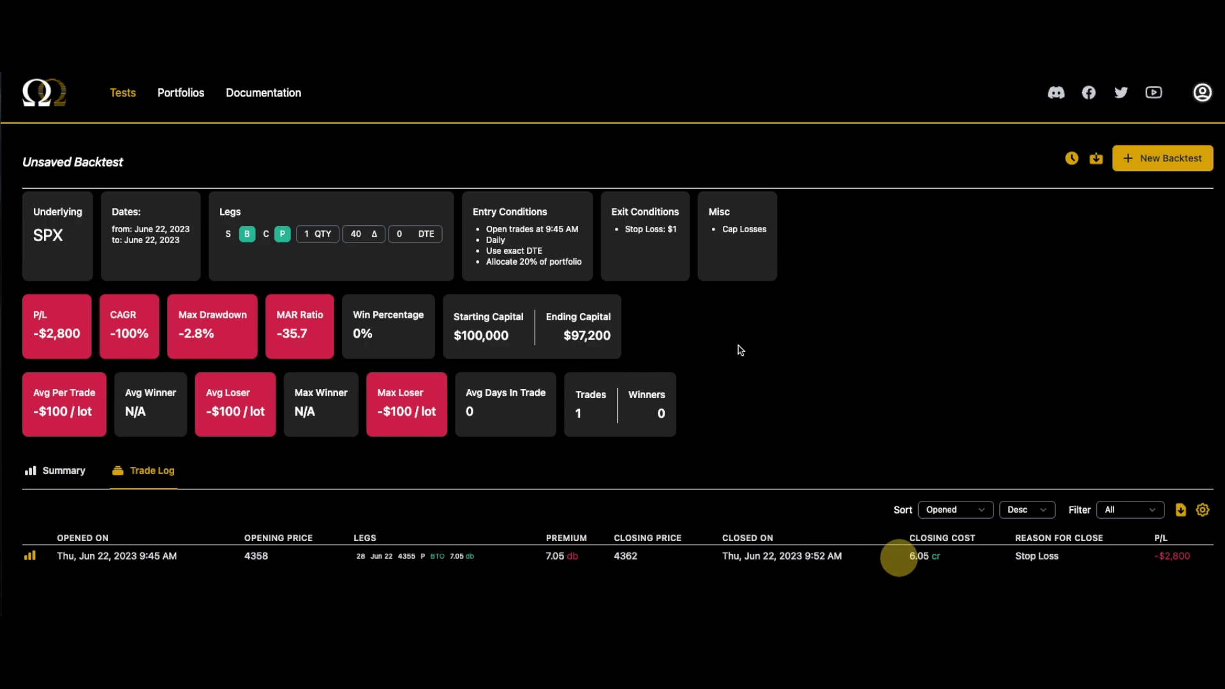
# - Reopen the long put backtest, turn on Use Slippage and enter 0.20 exit slippage
pyautogui.click(1173, 169)
pyautogui.scroll(-8, 870, 381)
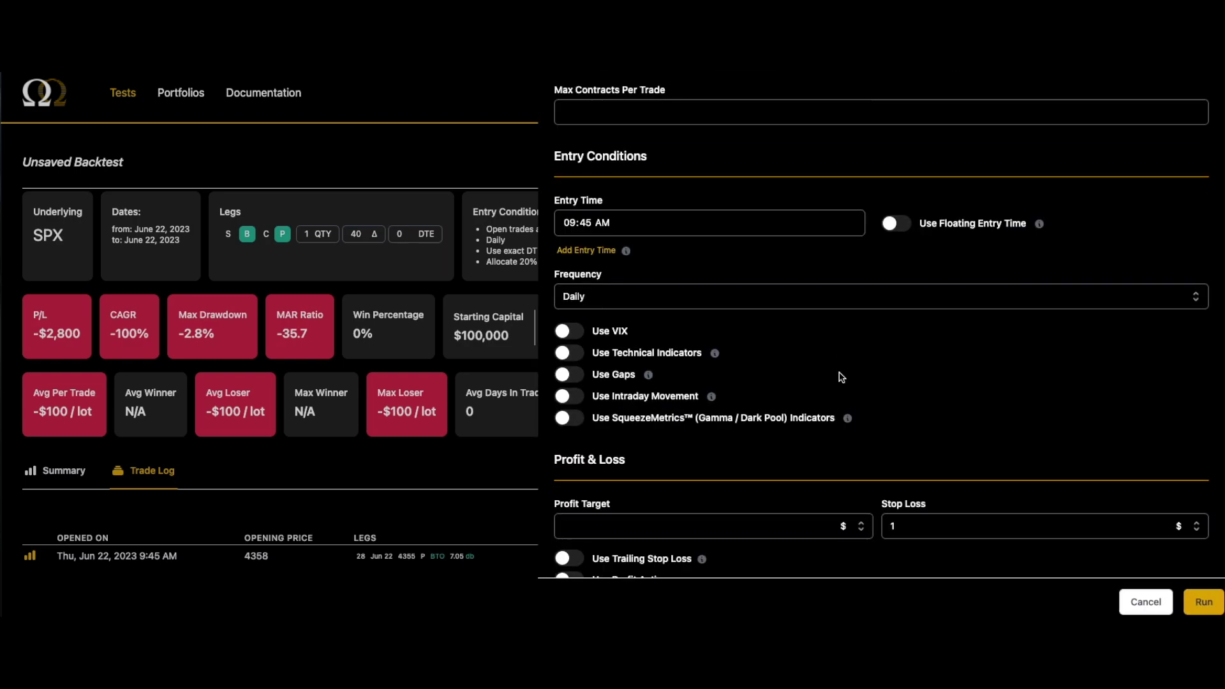
pyautogui.scroll(-10, 870, 381)
pyautogui.click(584, 310)
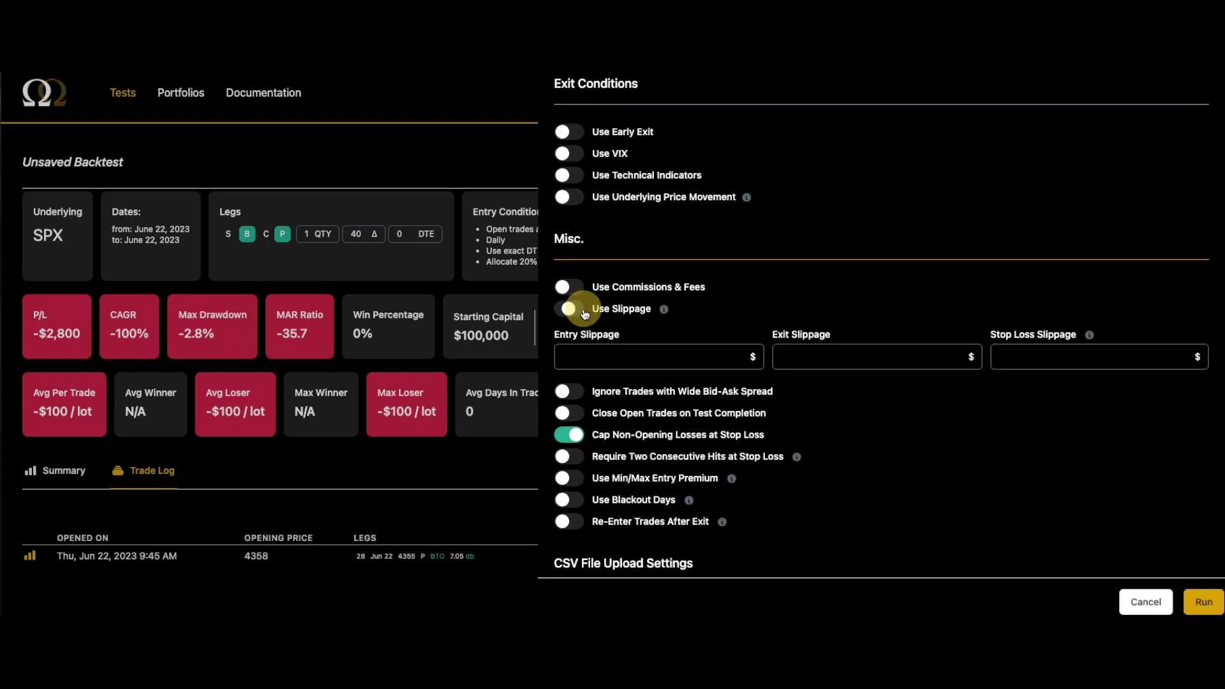
pyautogui.click(870, 358)
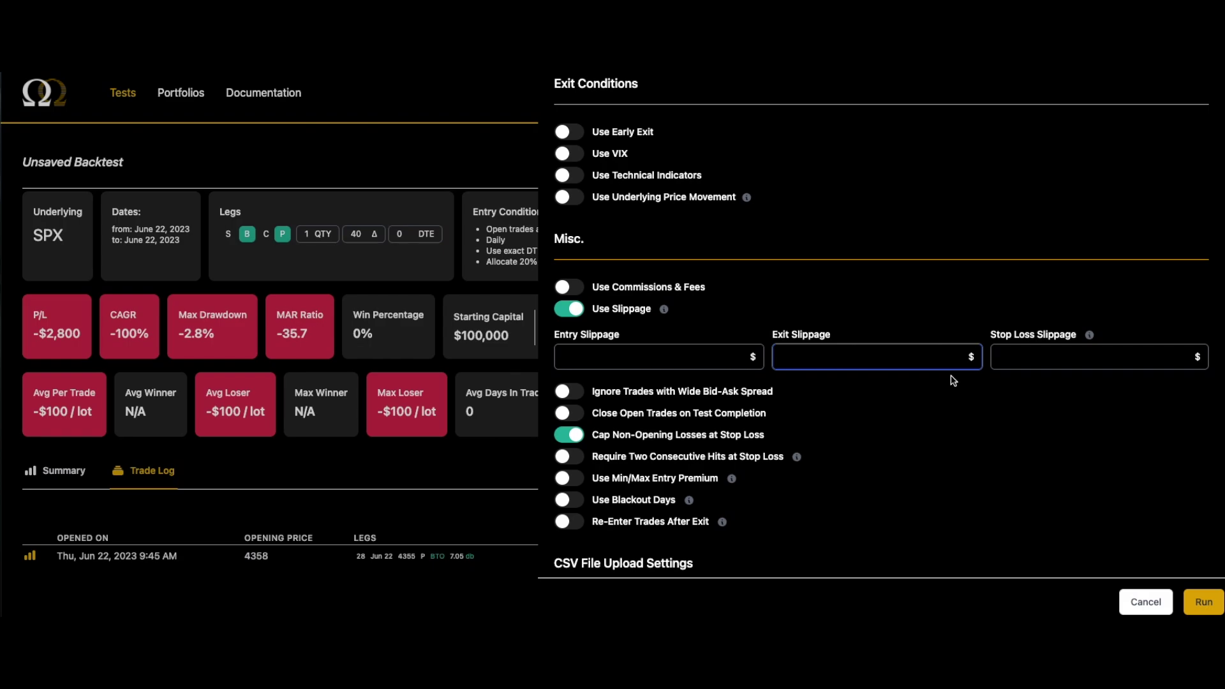
pyautogui.write('.20')
pyautogui.click(1029, 358)
# - Enter 0.50 stop-loss slippage and run the long put backtest
pyautogui.write('.50')
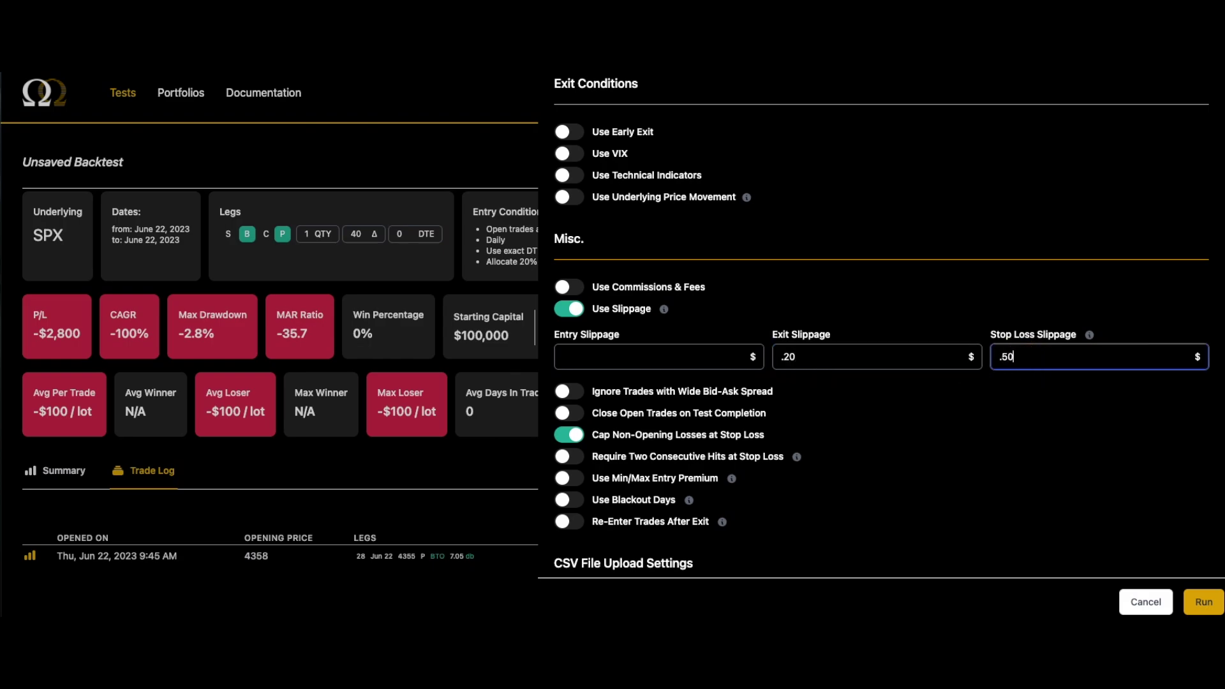
pyautogui.click(1199, 601)
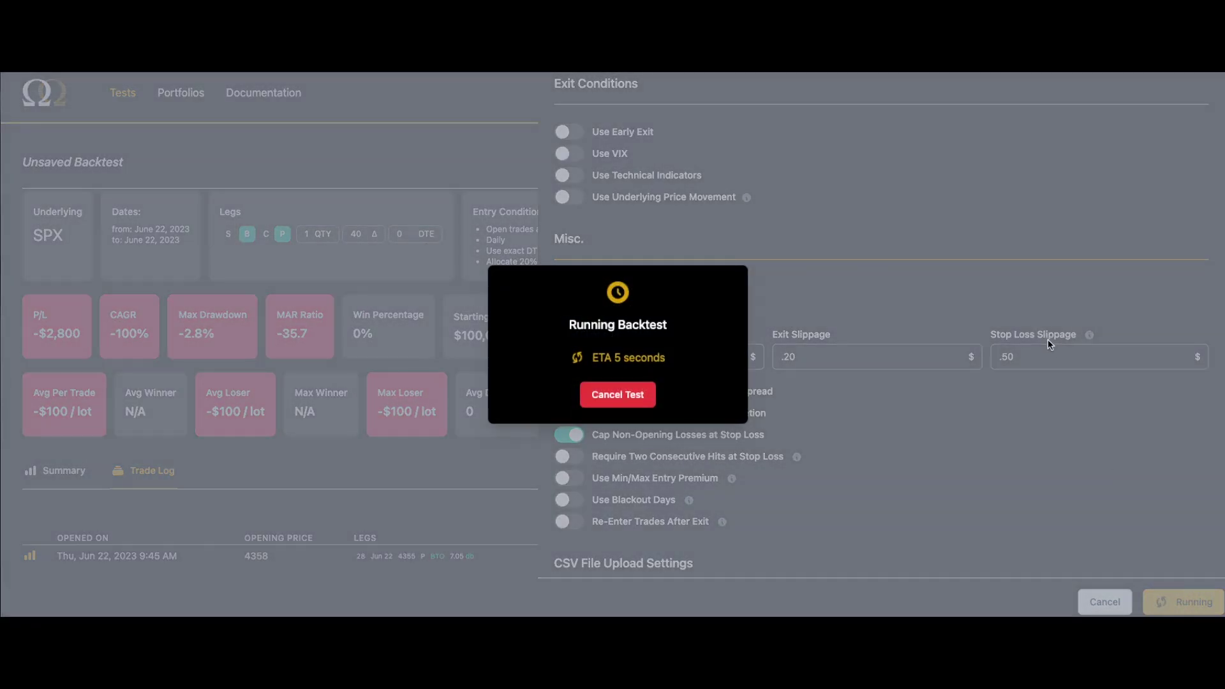